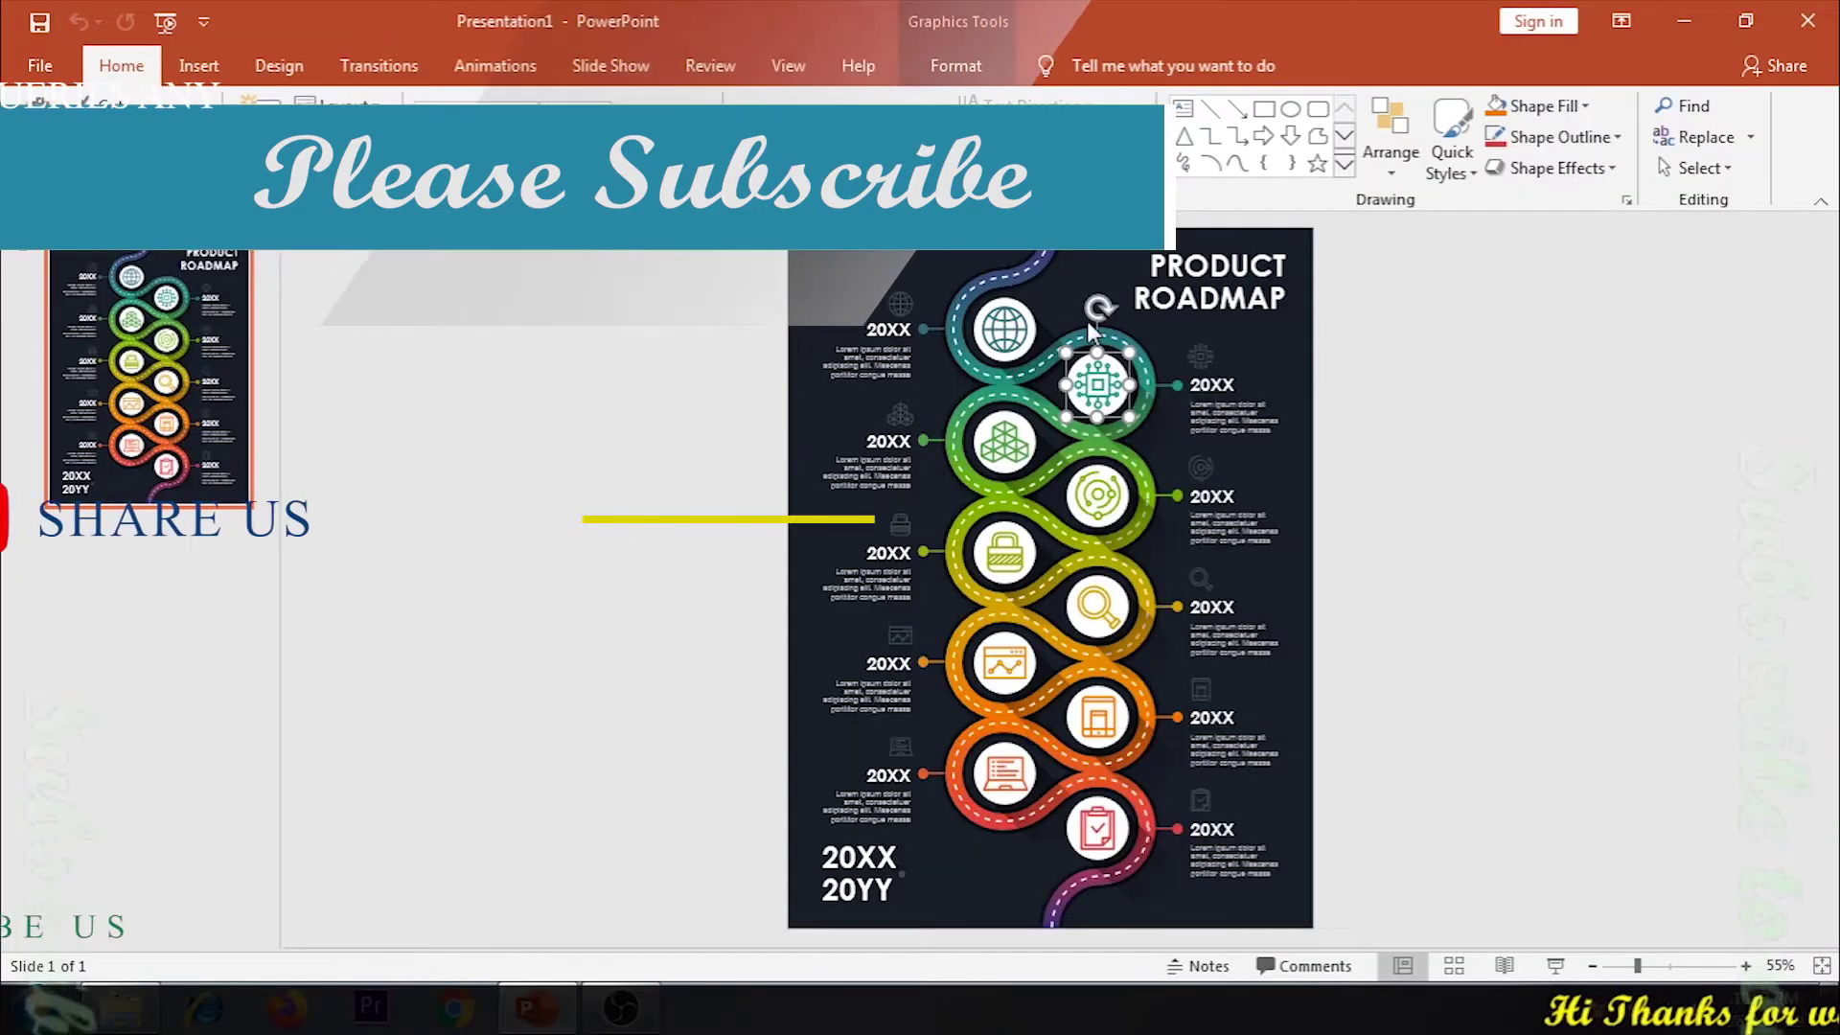
- Zoom the slide view to 100% and briefly select the PRODUCT ROADMAP title box
left_click(1745, 966)
left_click(1746, 966)
left_click(1746, 966)
left_click(1745, 965)
left_click(1746, 966)
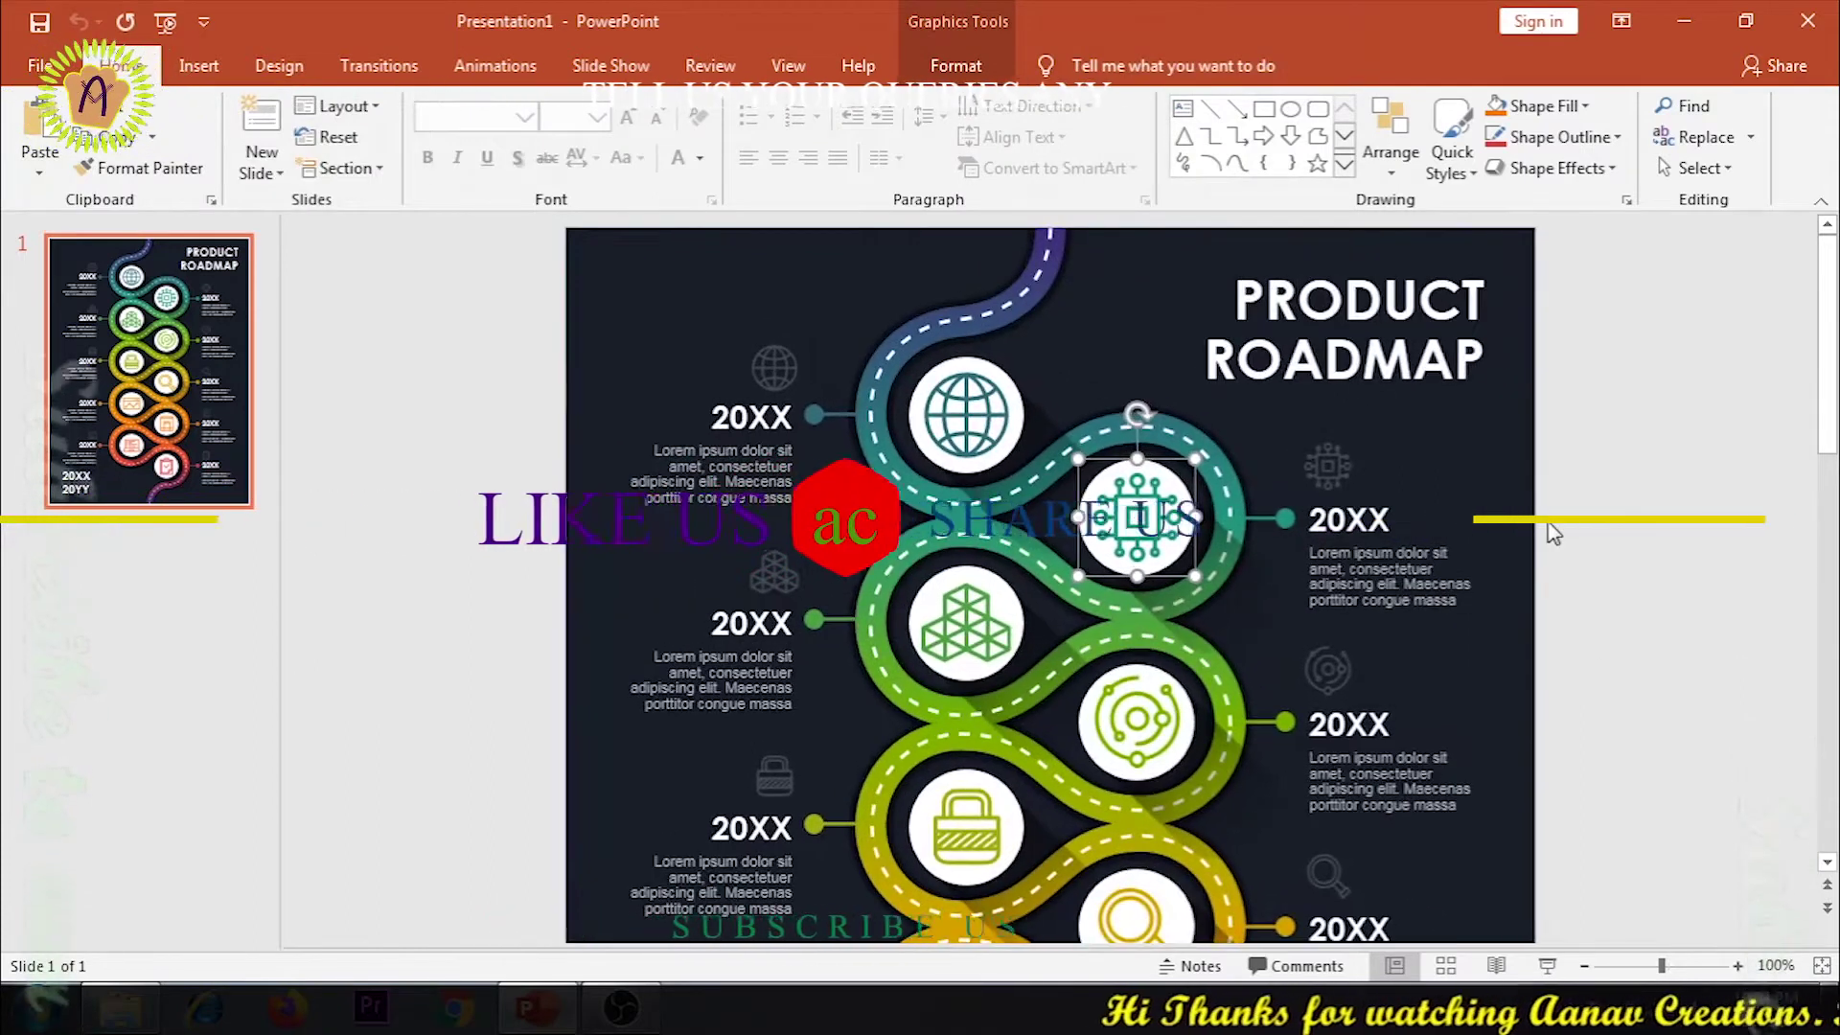
left_click(1457, 355)
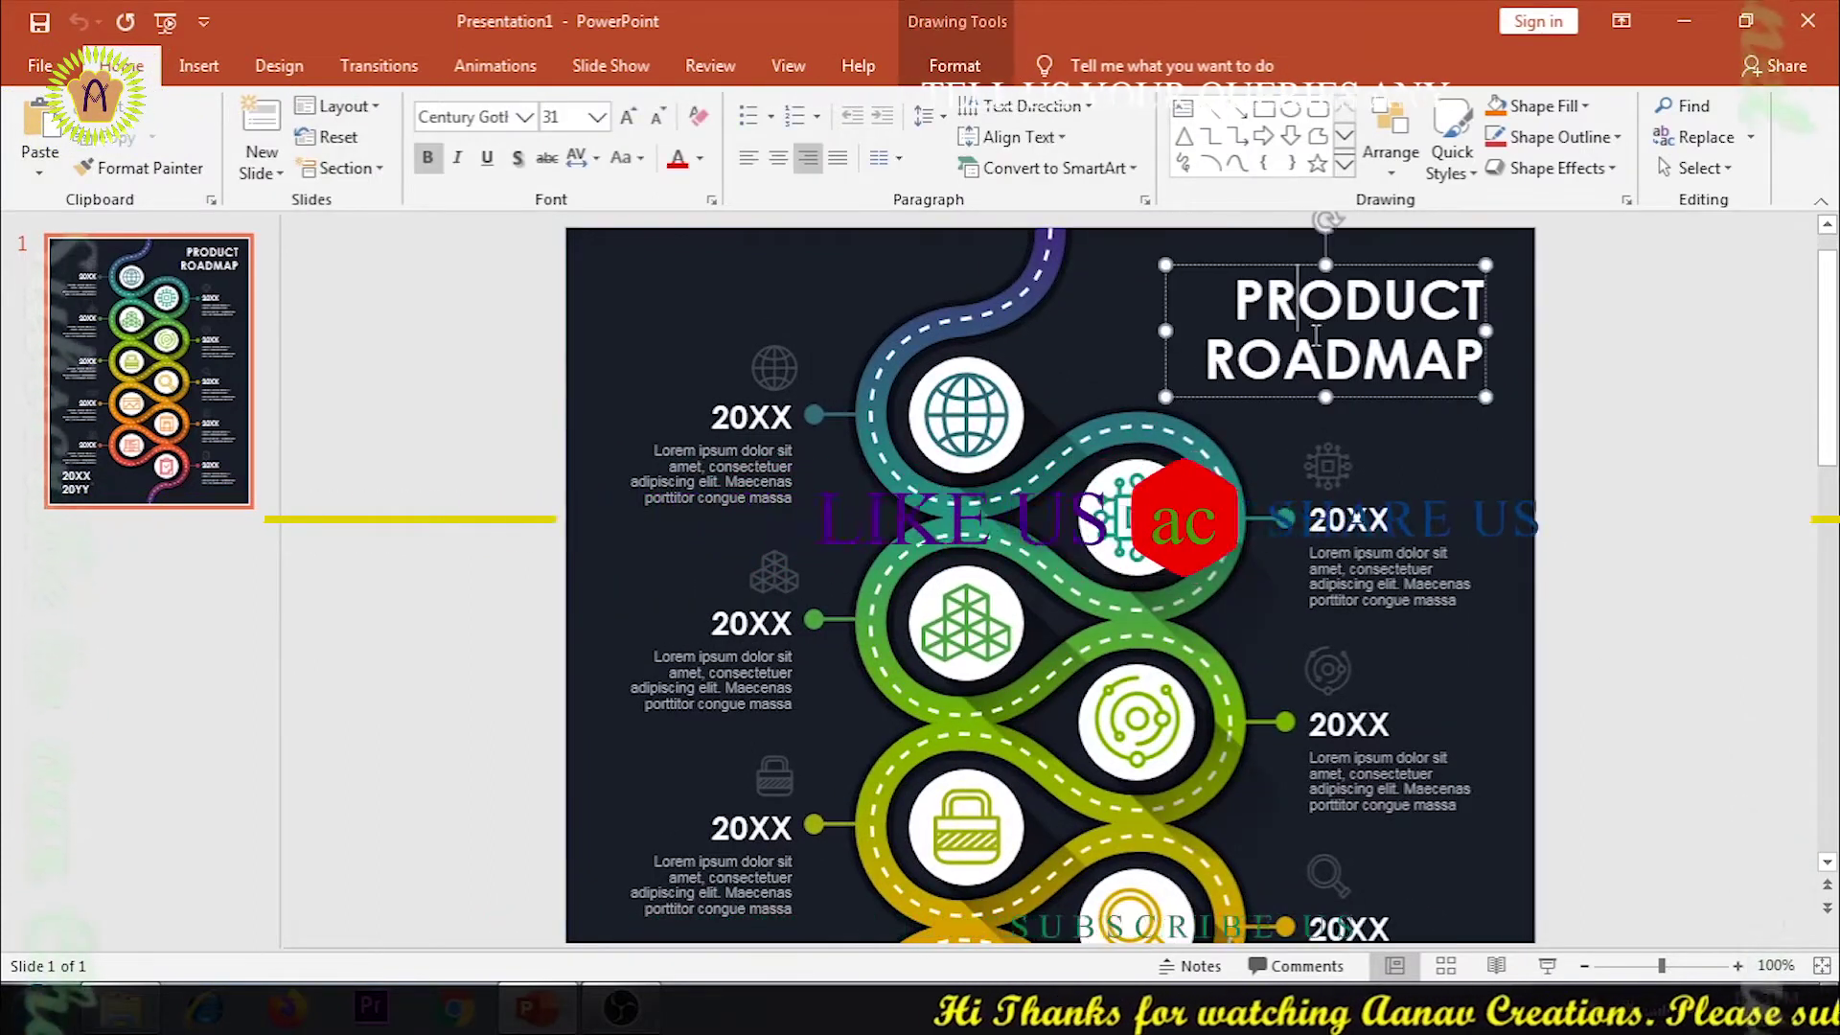
left_click(1703, 391)
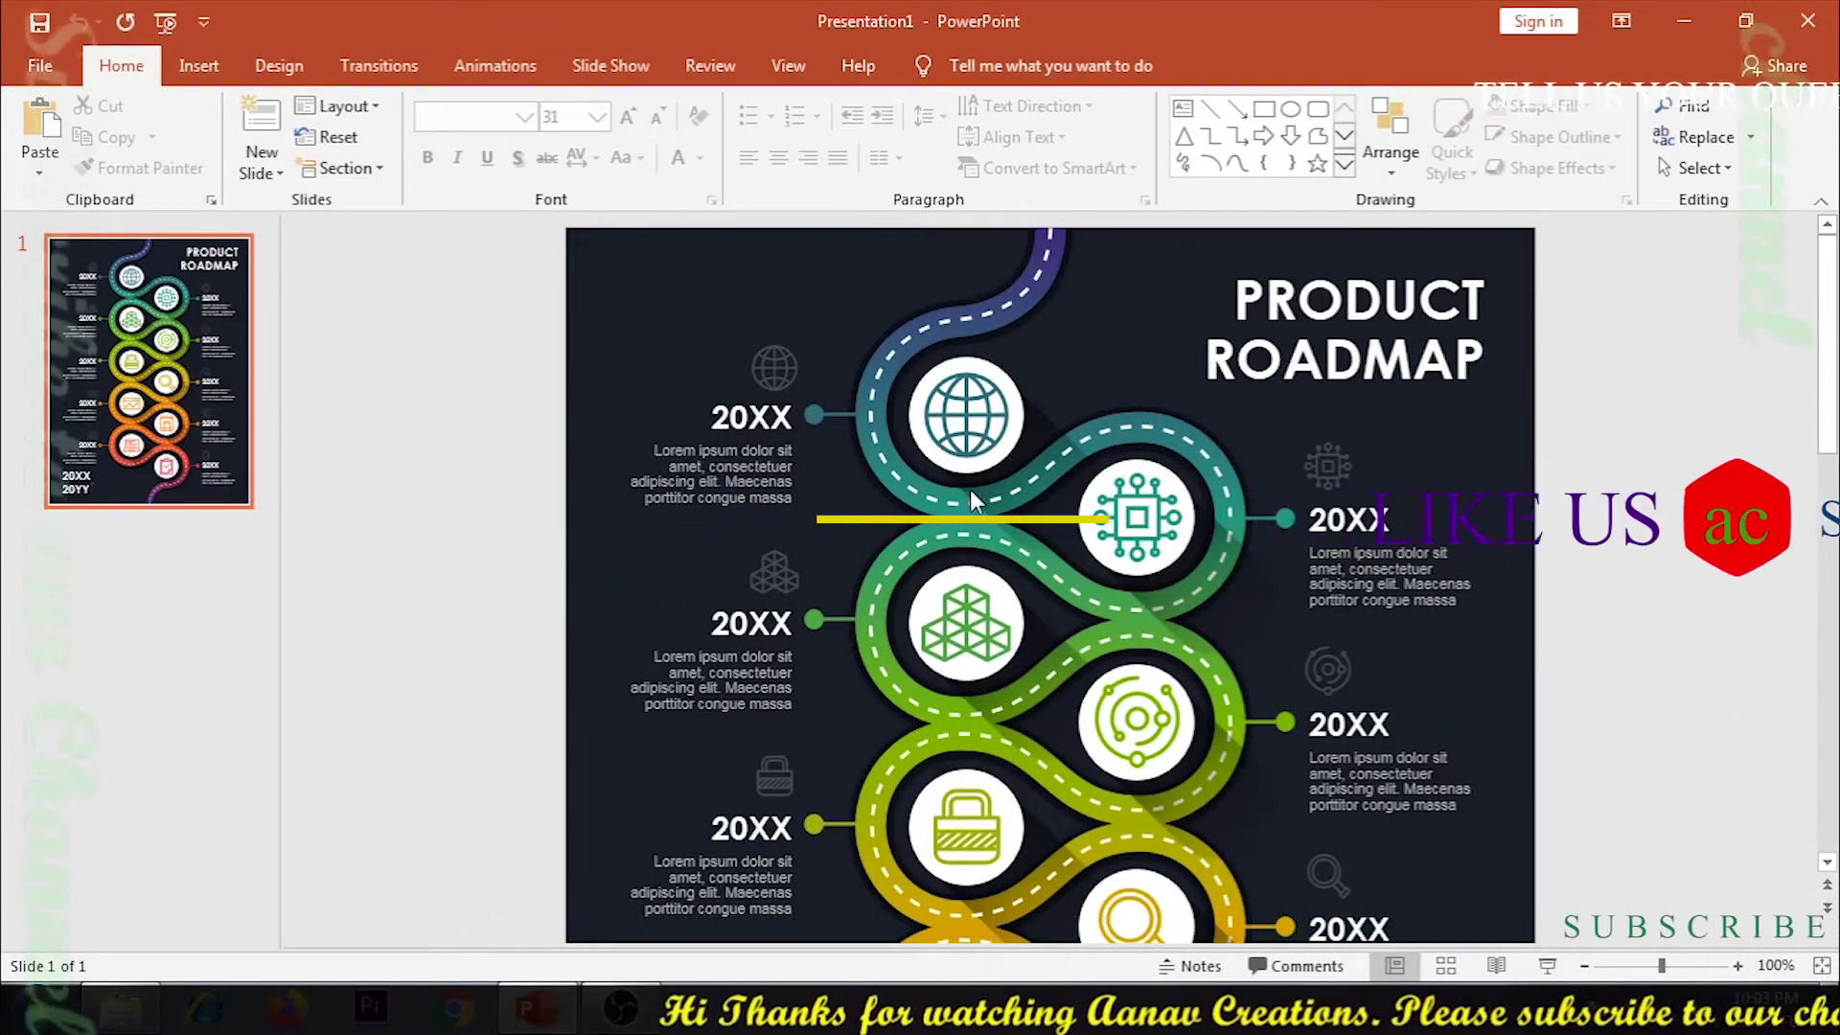
- Test-drag the green cube icon off the slide to the right, then undo the move
left_click(965, 450)
left_click(1138, 517)
left_click(971, 644)
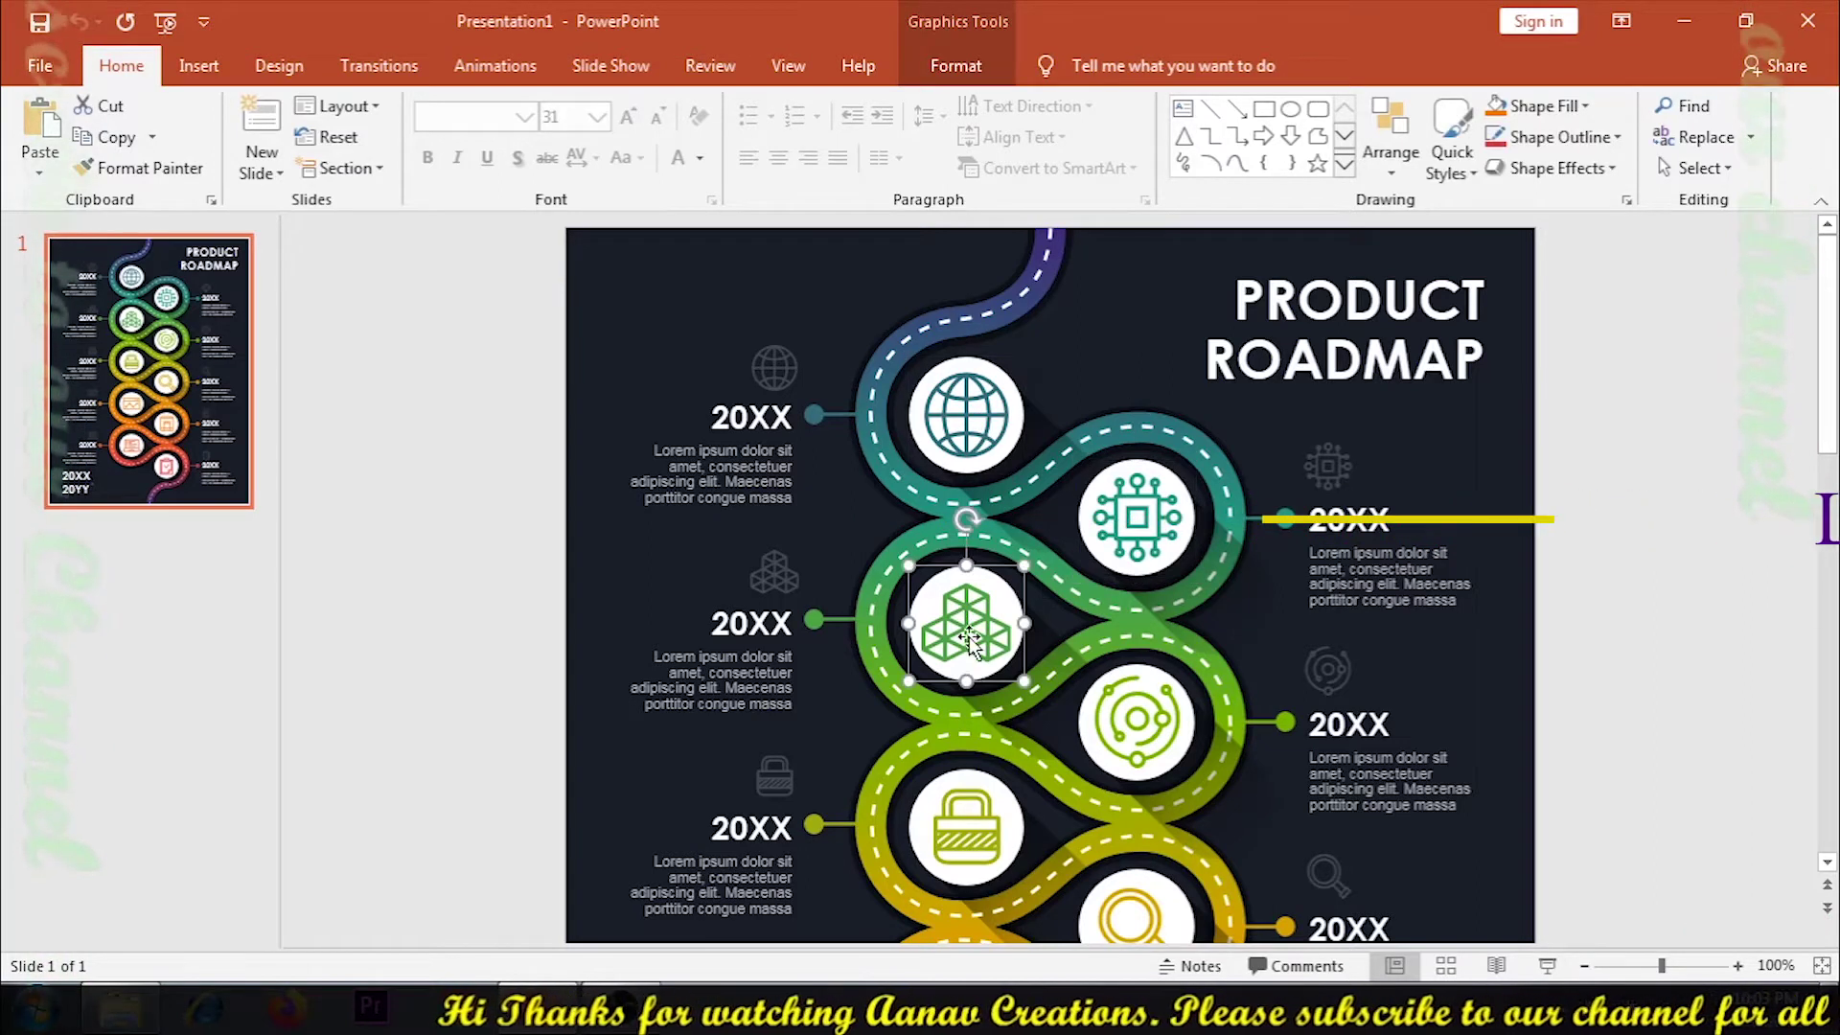
left_click_drag(971, 644, 1595, 484)
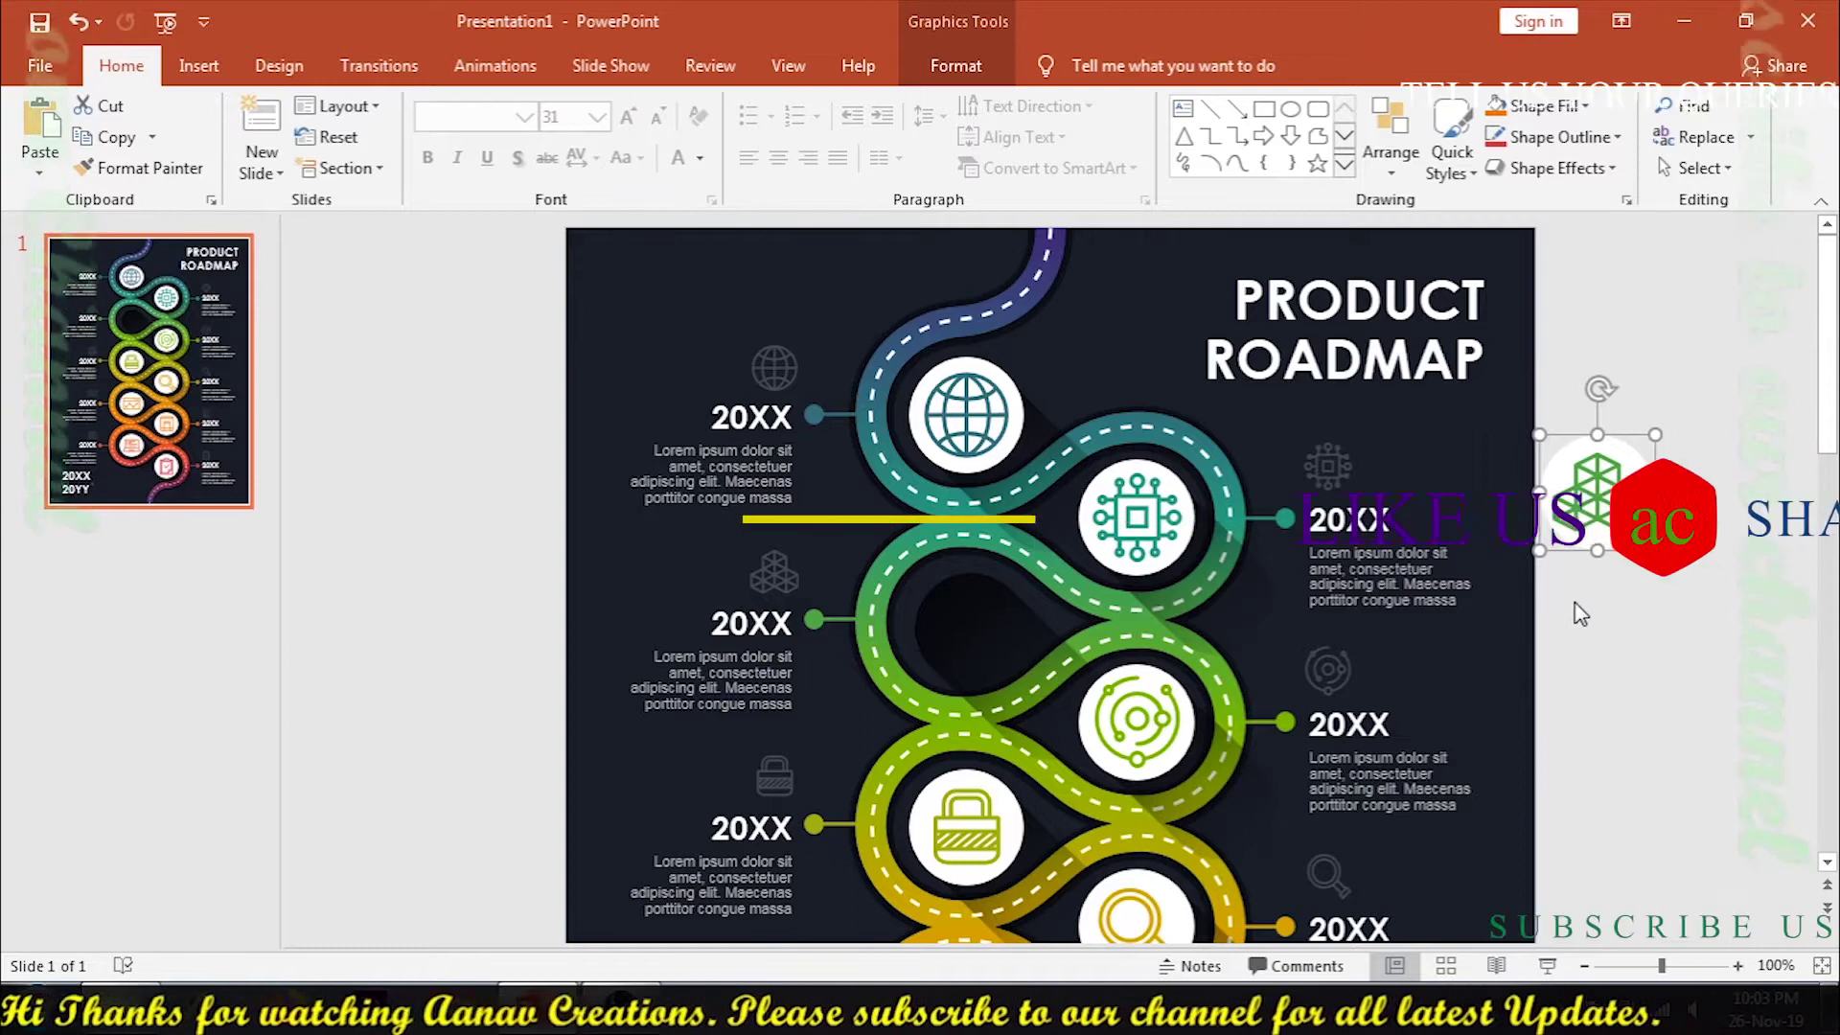
key("ctrl+z")
- Test-drag the faint cube icon and the small globe icon off the slide, undoing each move
left_click(769, 624)
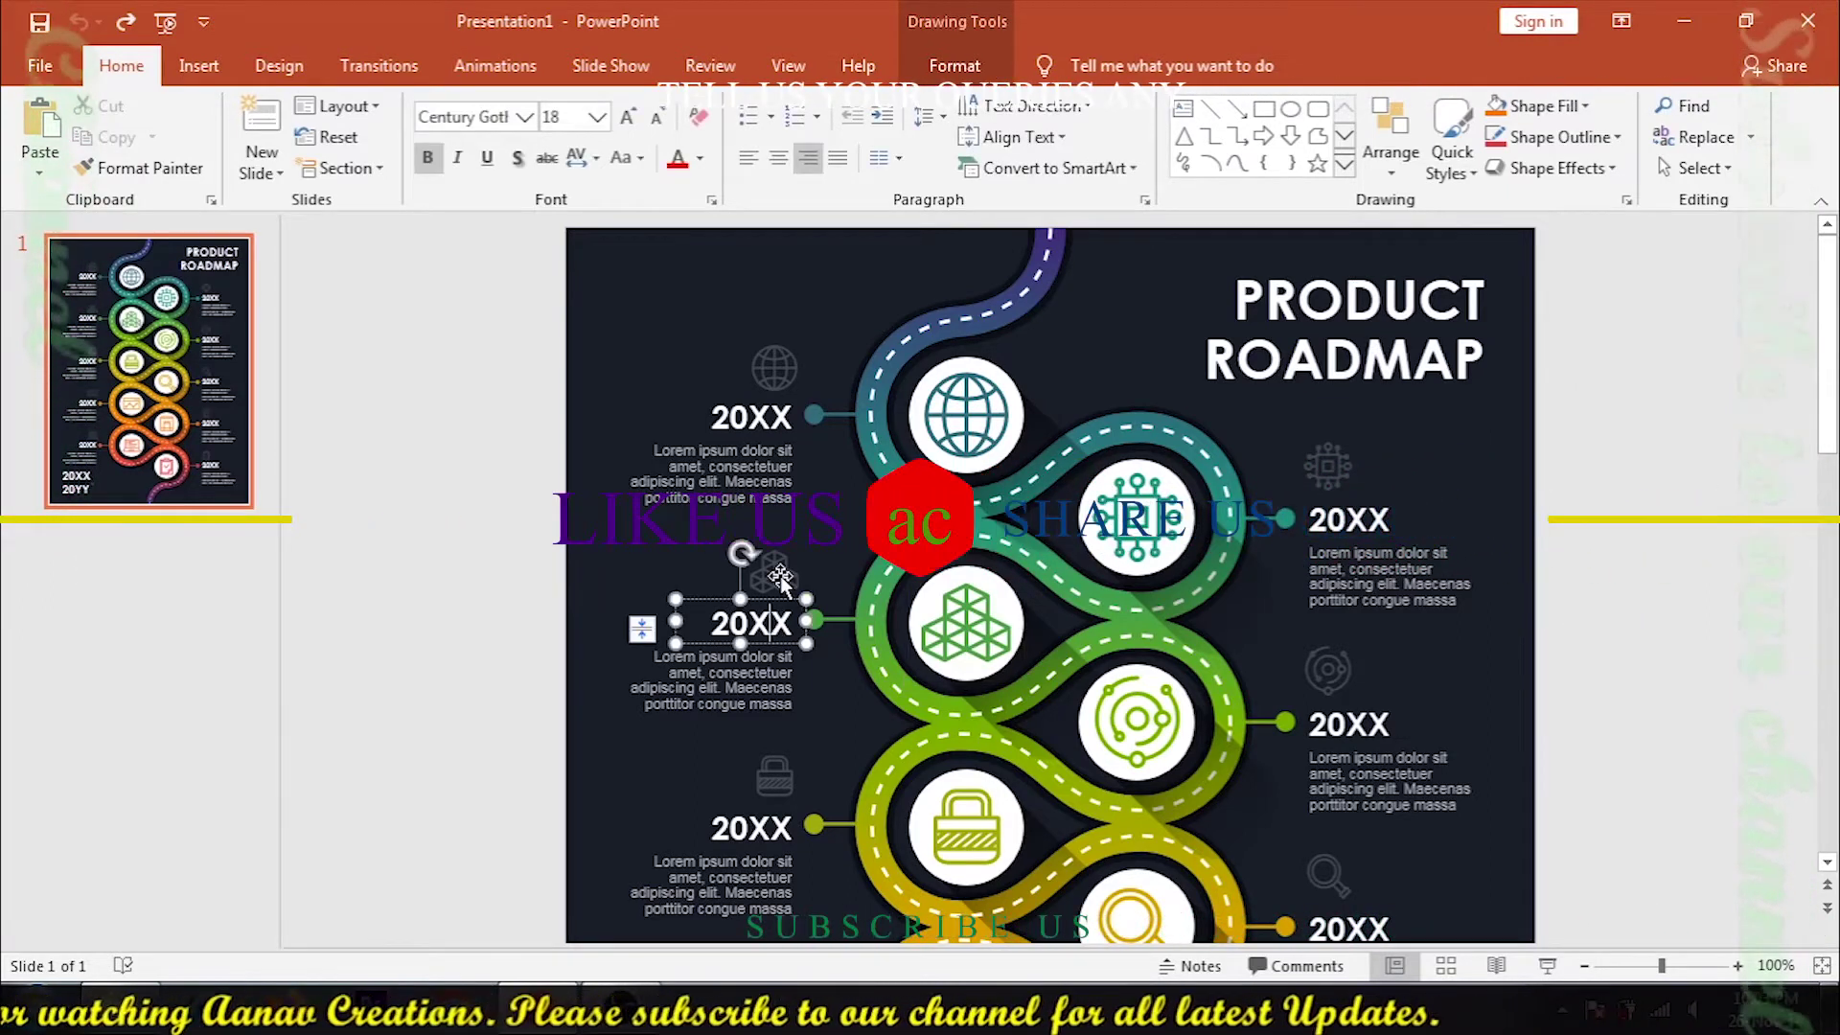
left_click(782, 581)
left_click_drag(783, 580, 436, 583)
key("ctrl+z")
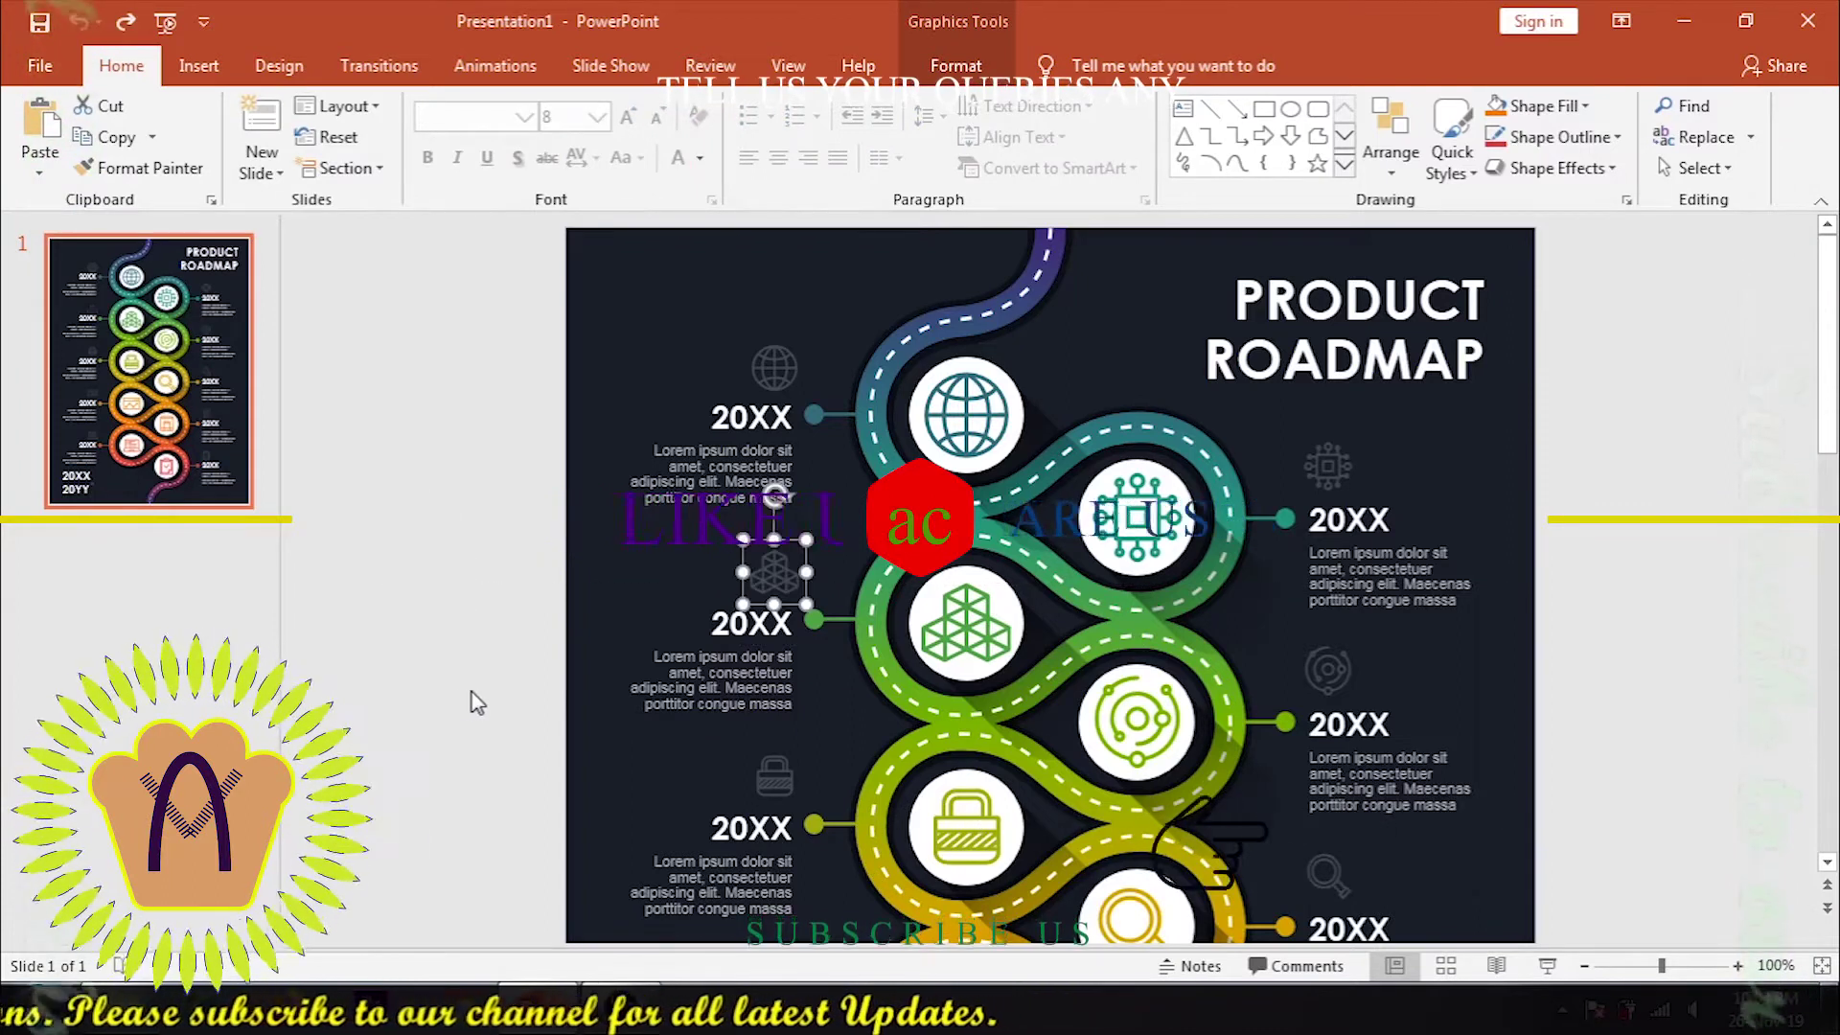
left_click(1327, 669)
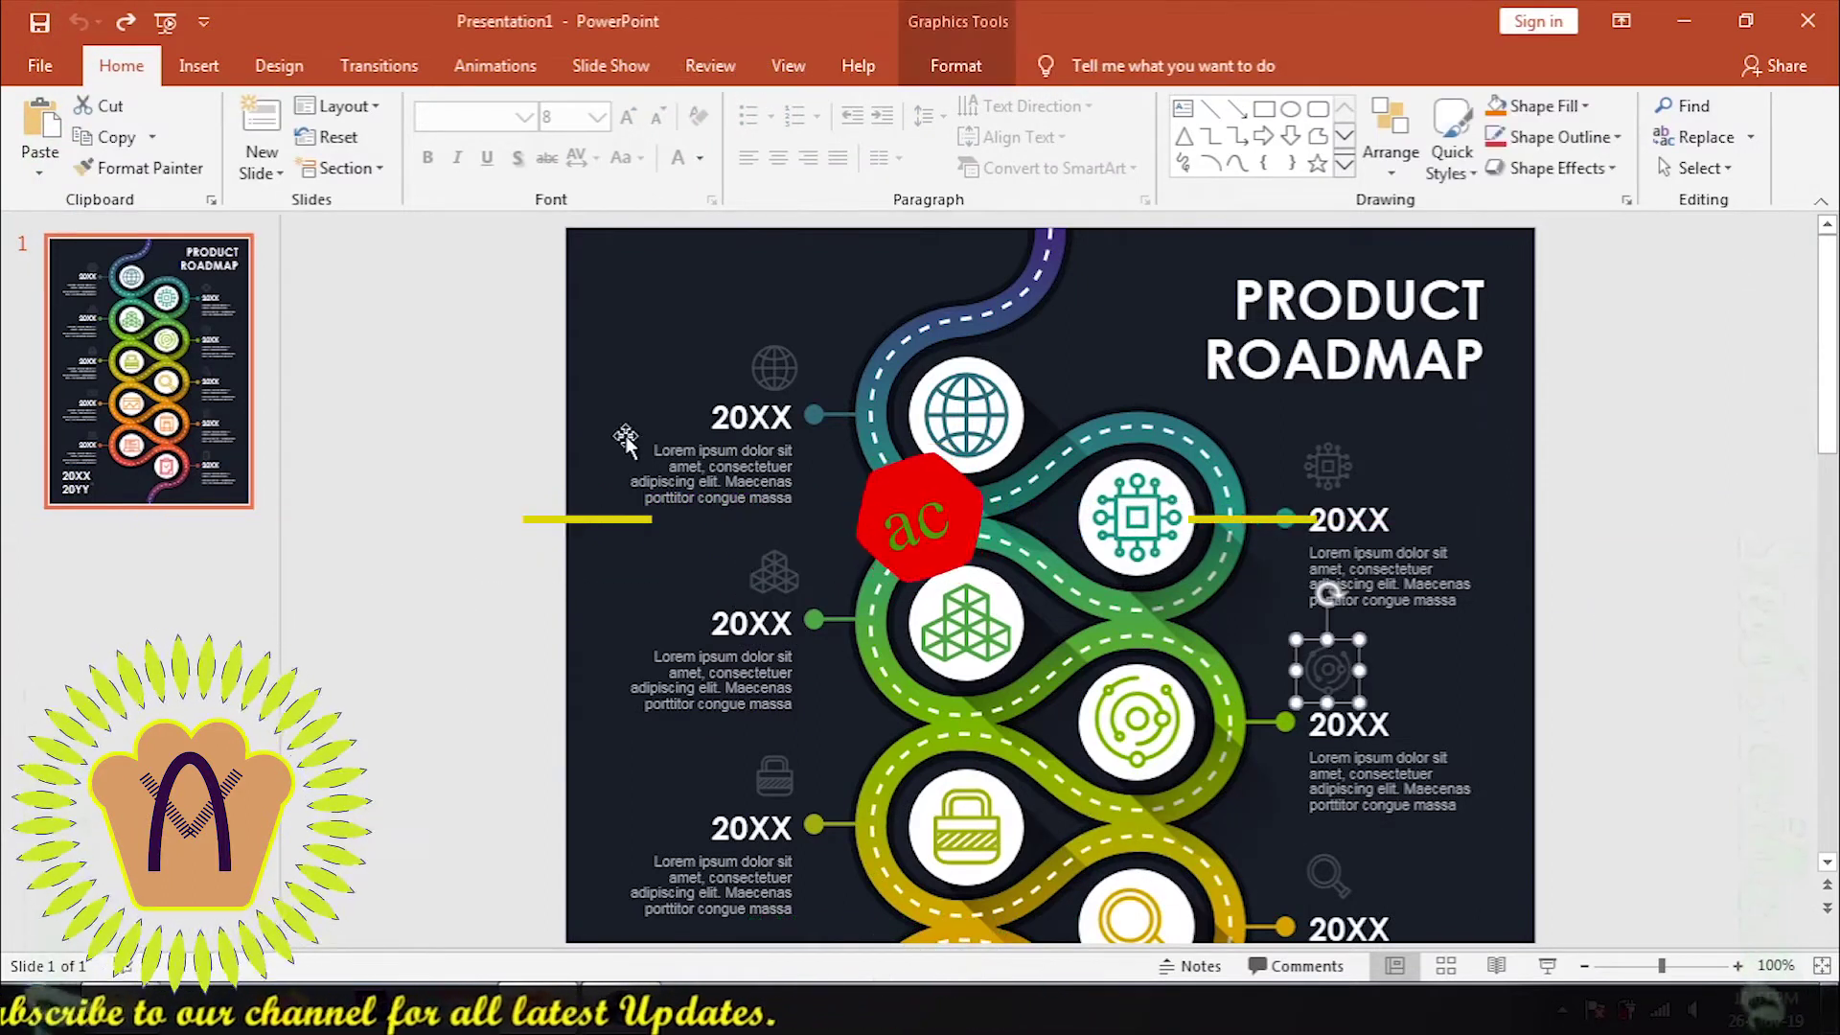
left_click_drag(781, 386, 498, 470)
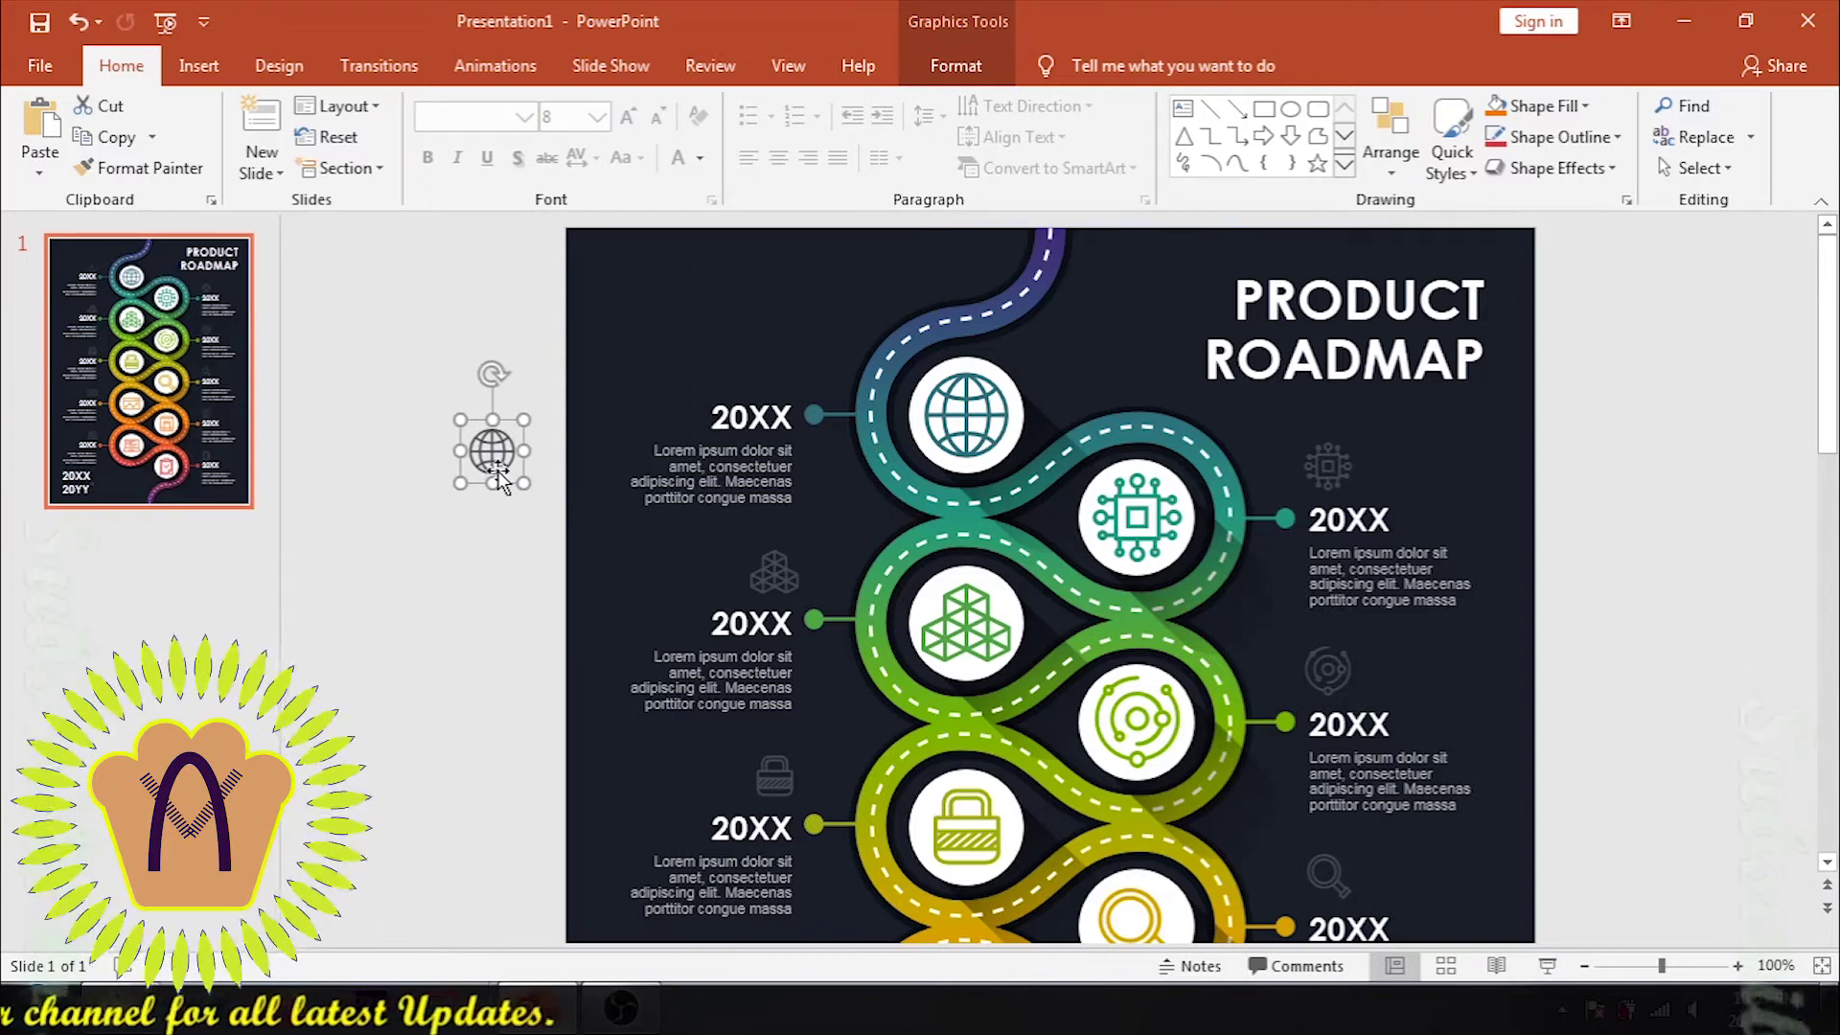
key("ctrl+z")
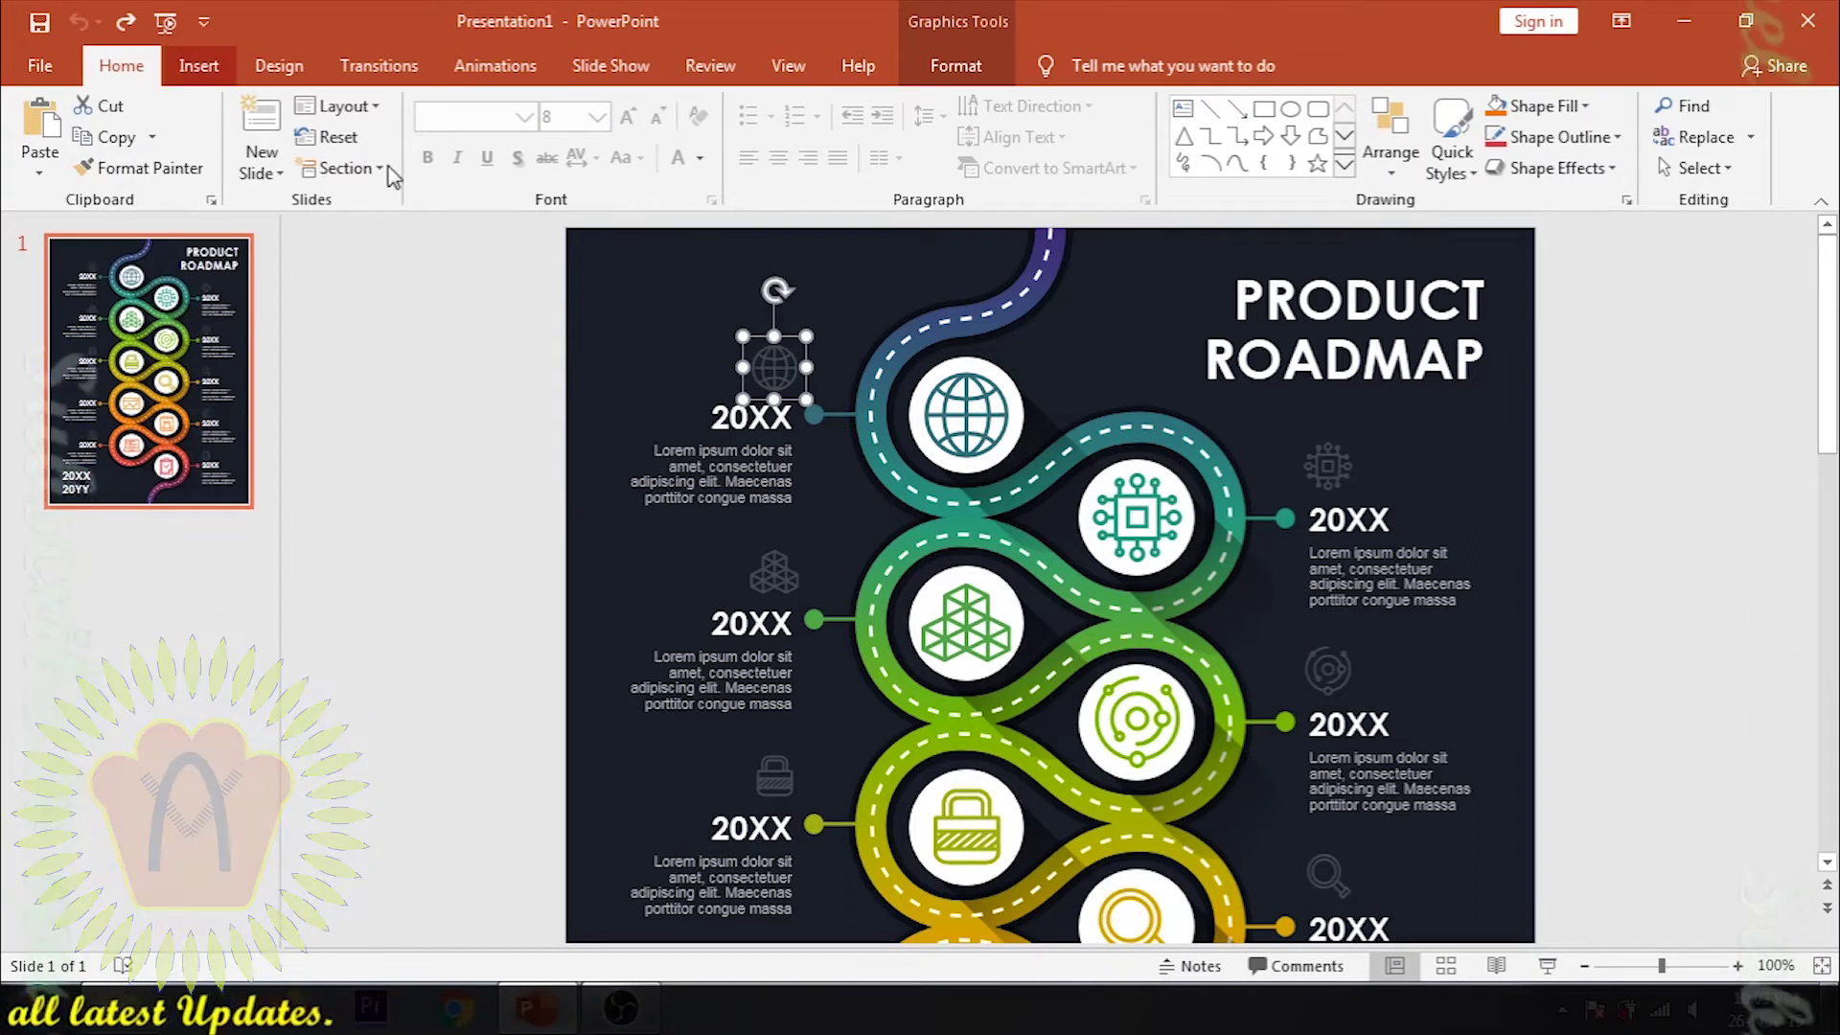
- Bring up the Insert tab's options and clear the selection on the slide
left_click(199, 65)
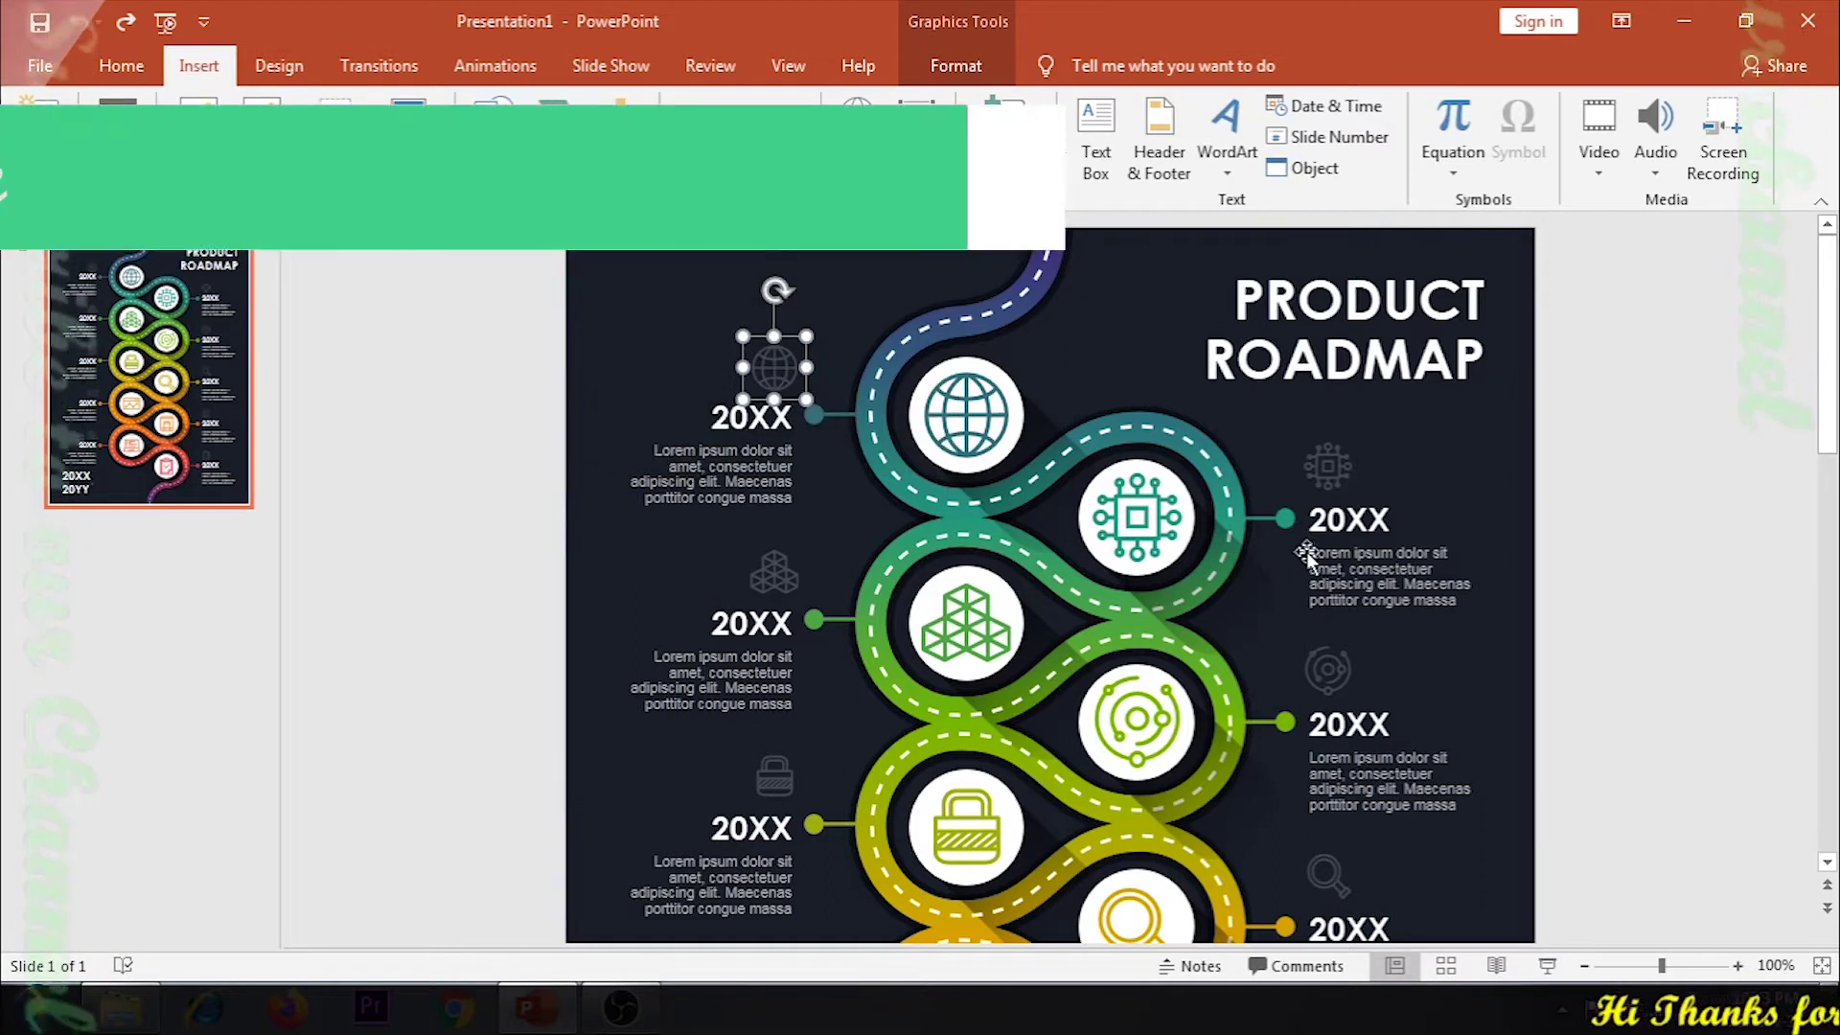
left_click(1167, 595)
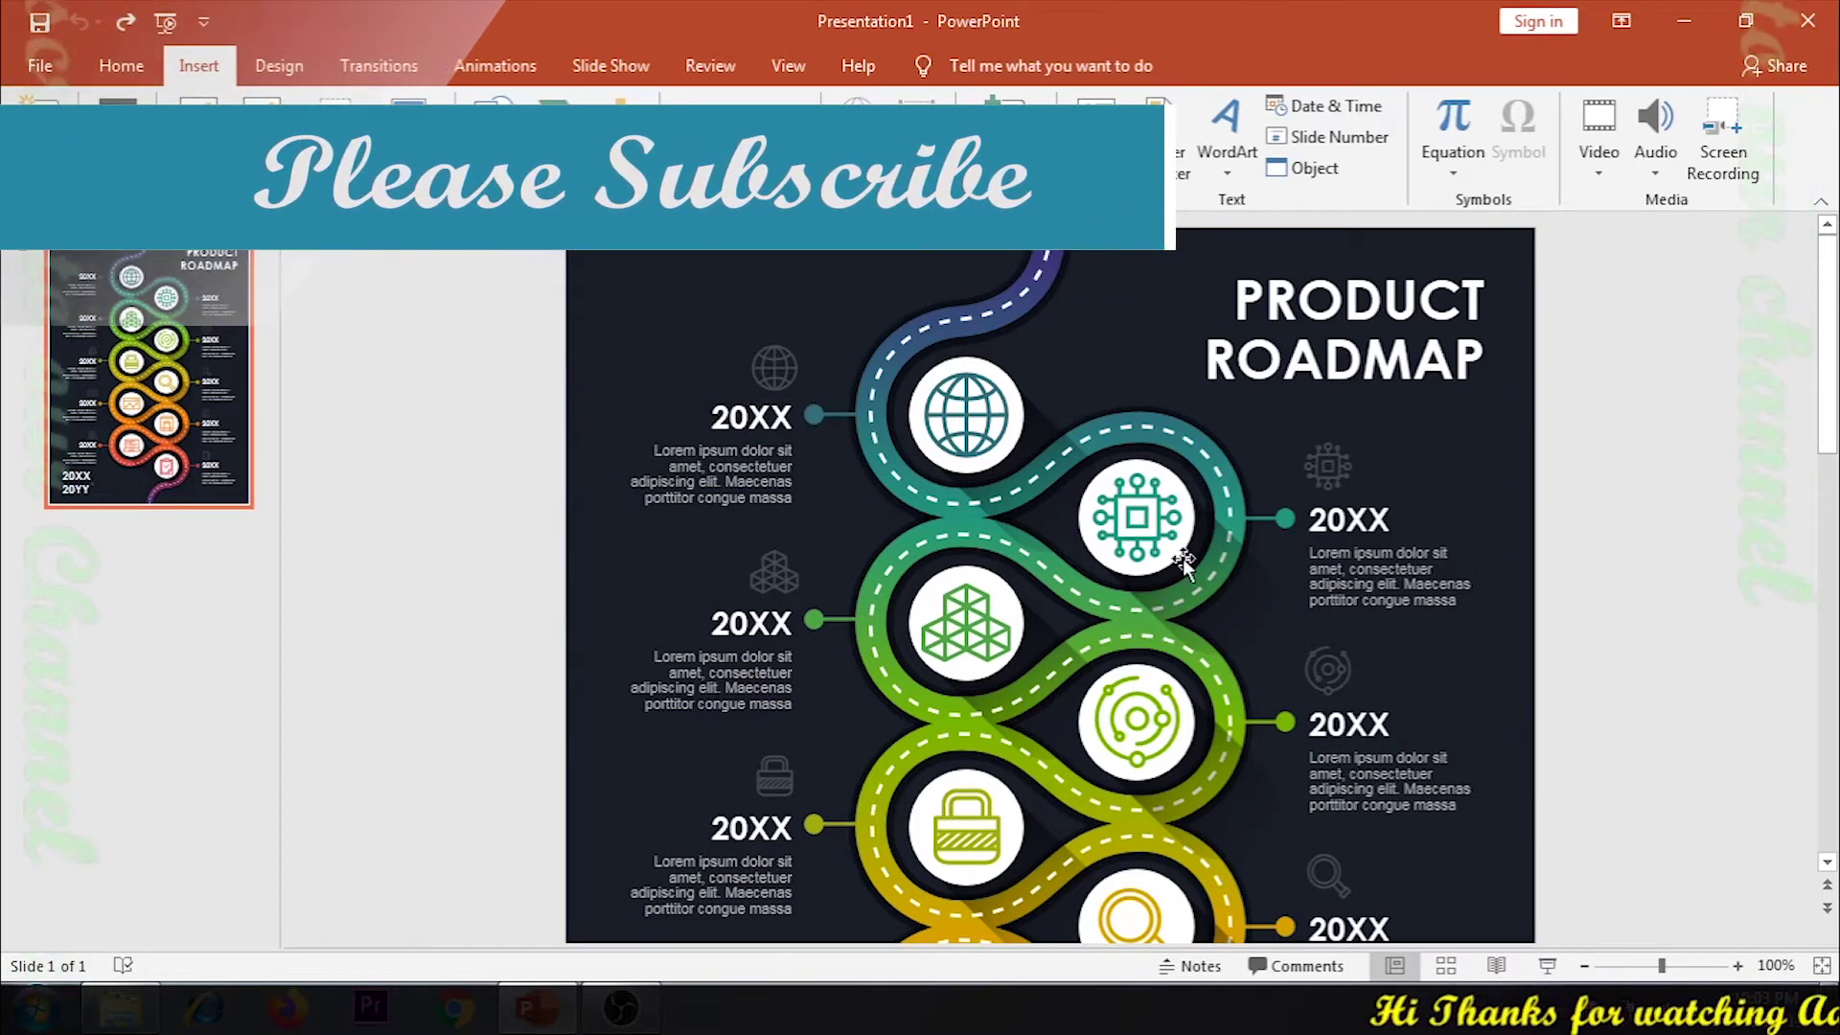
left_click(1343, 328)
left_click(1665, 514)
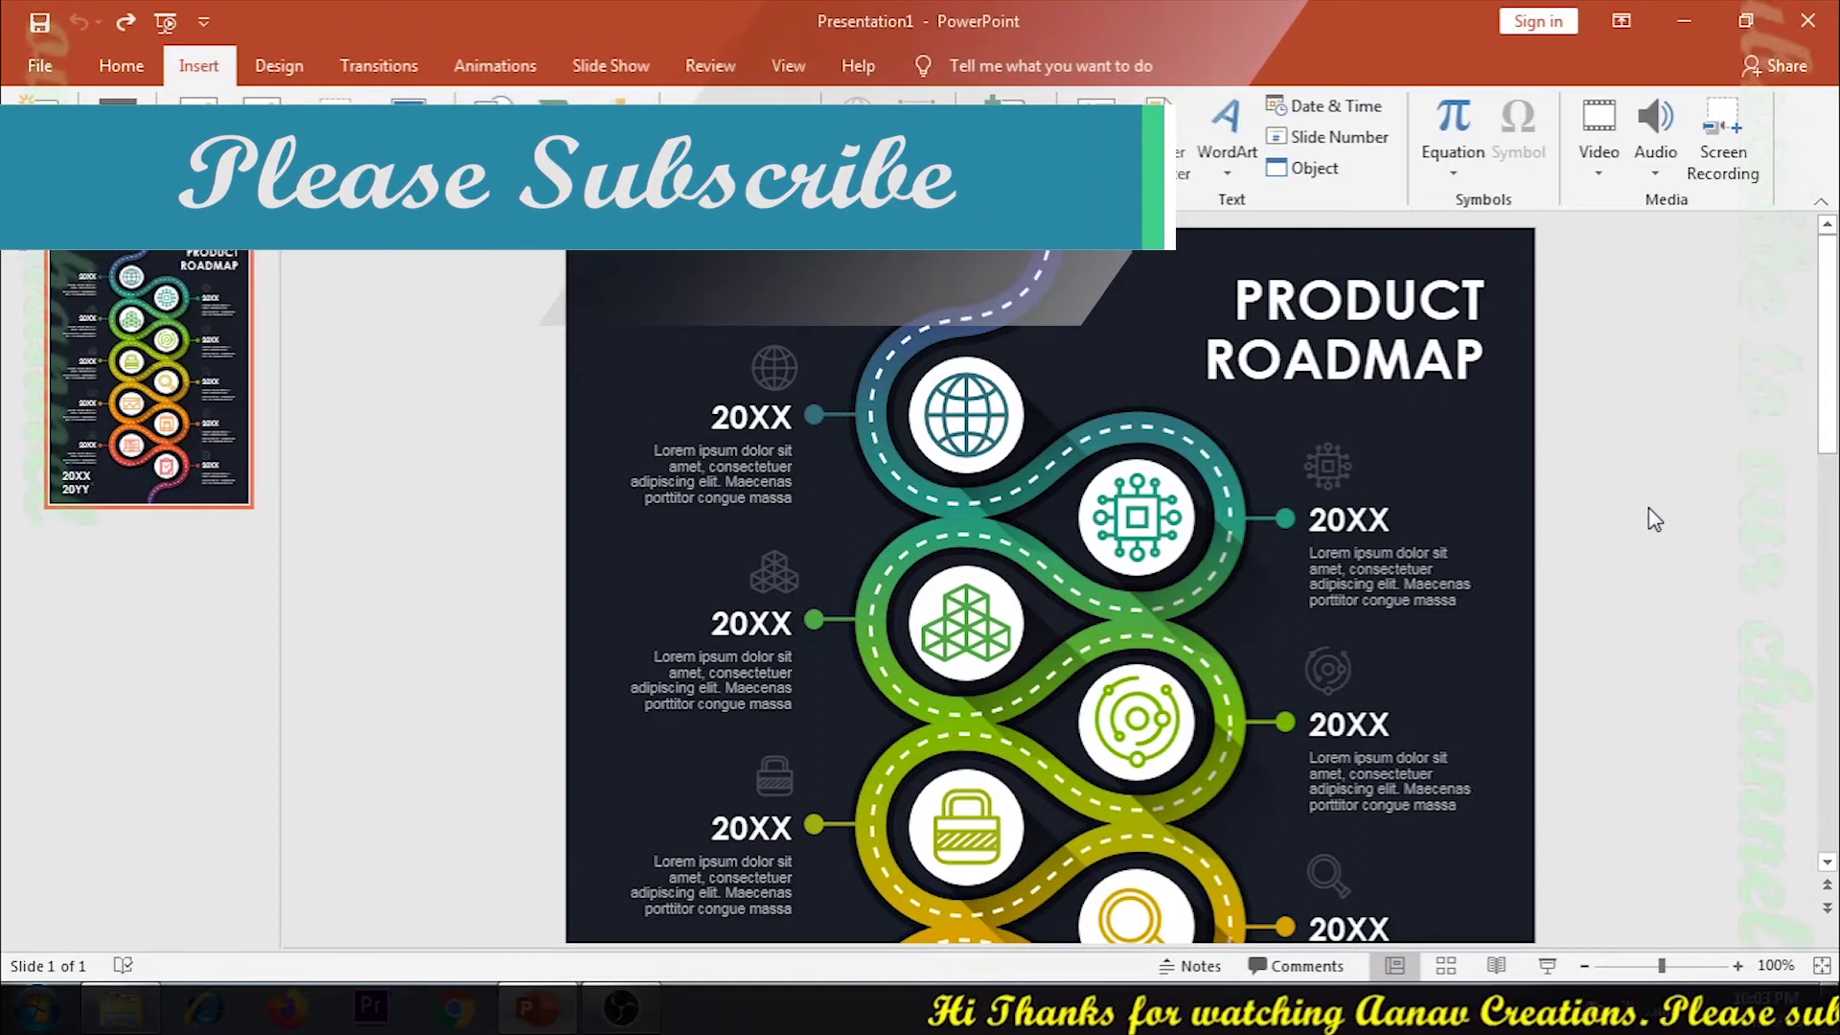
scroll(1638, 617, "down", 1)
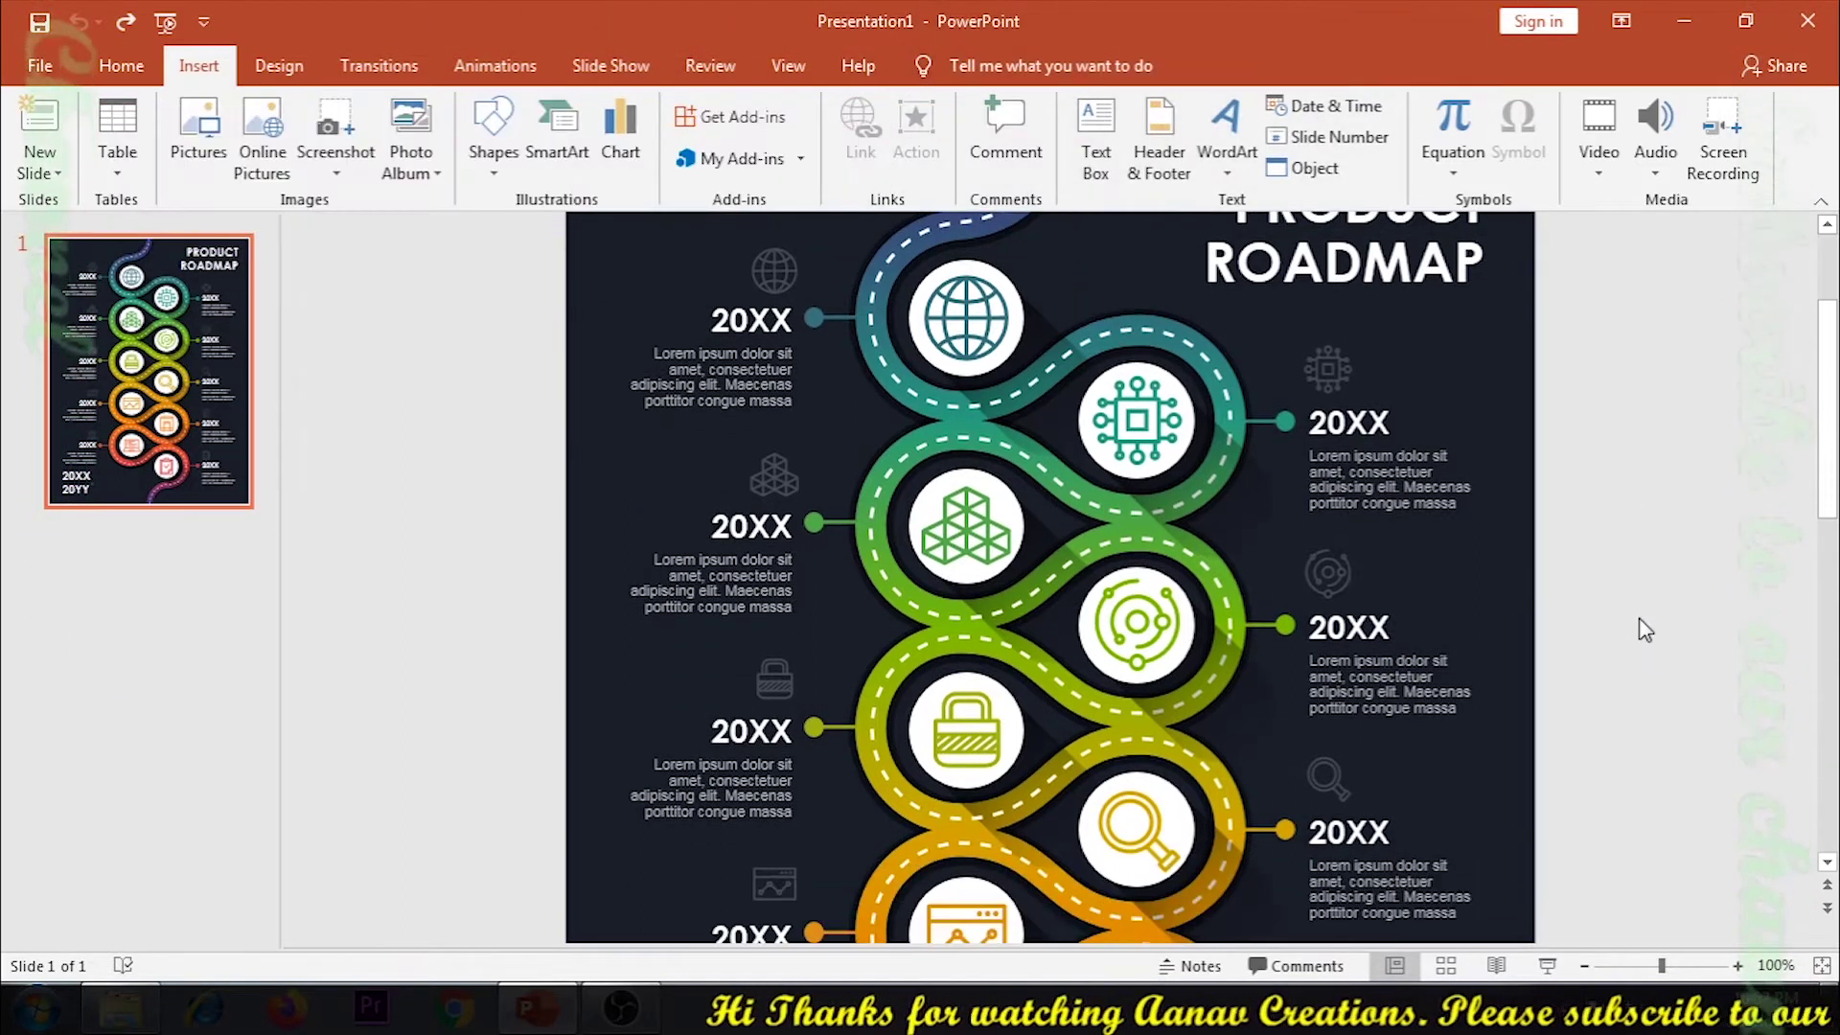
scroll(1639, 617, "down", 1)
scroll(1643, 633, "down", 2)
scroll(1642, 638, "down", 1)
scroll(1641, 637, "down", 2)
scroll(1640, 636, "up", 3)
scroll(1642, 636, "up", 2)
scroll(1642, 636, "up", 3)
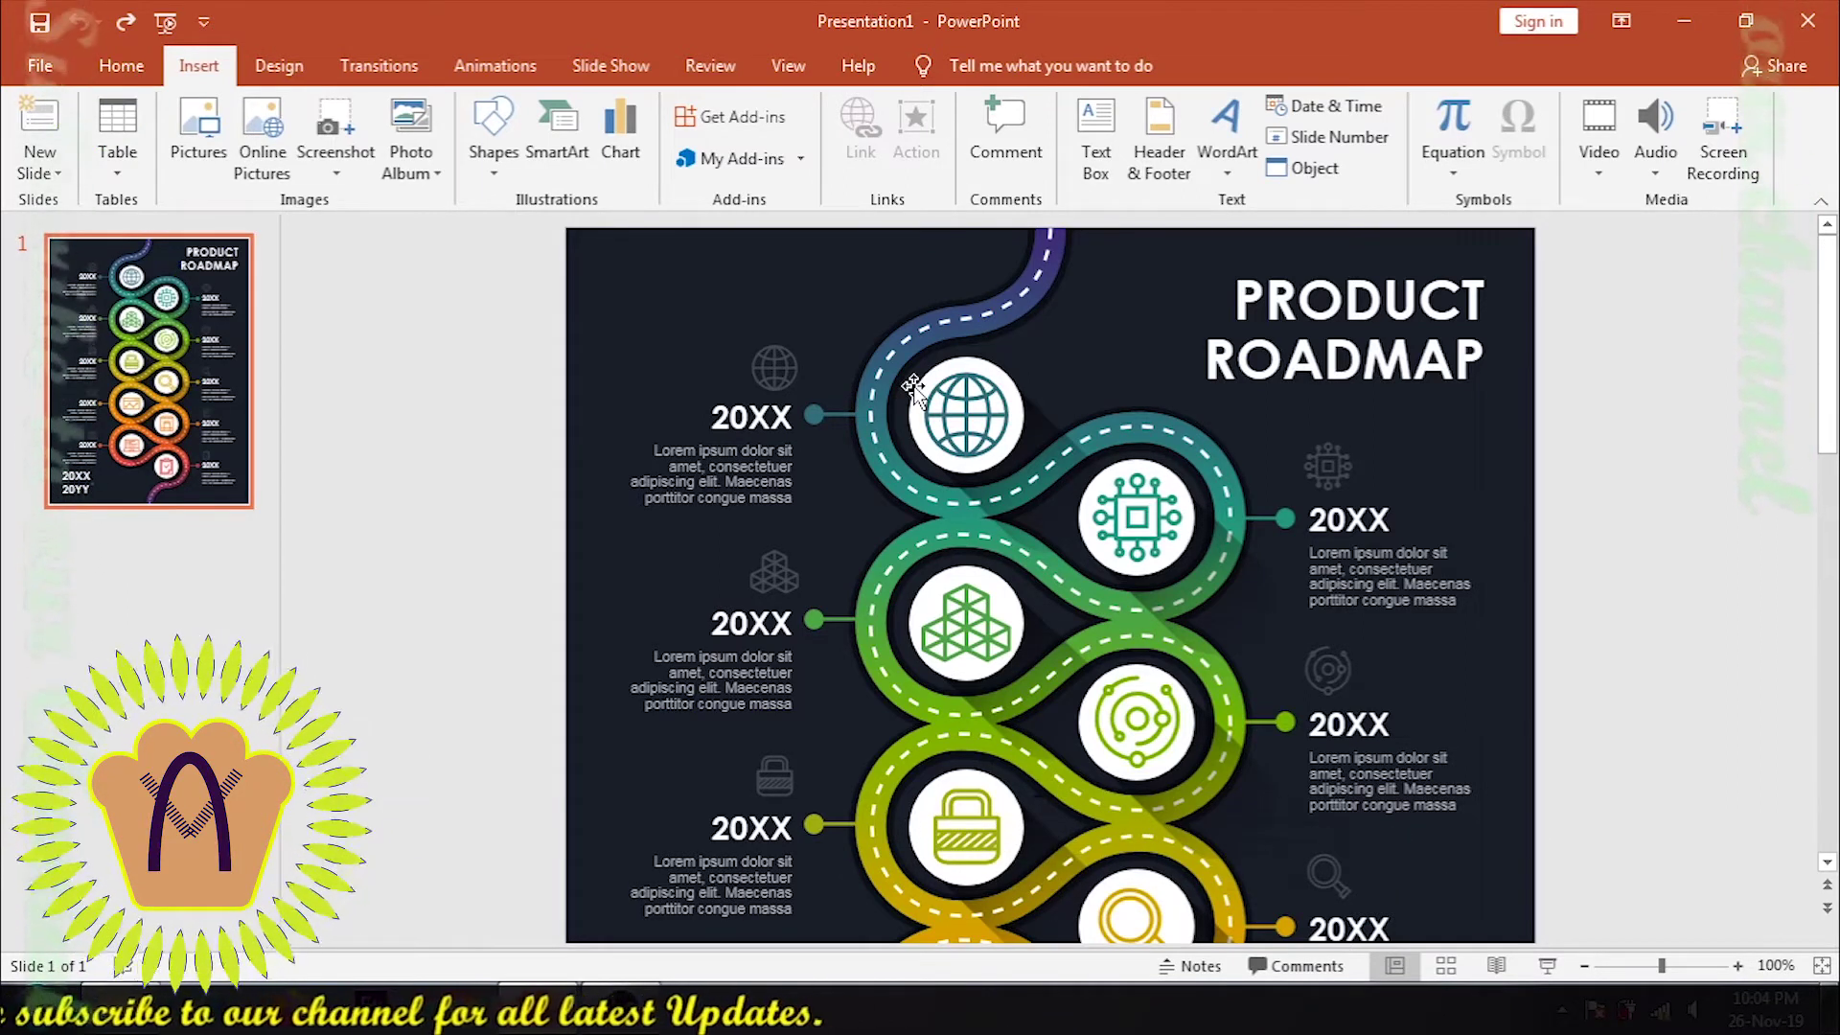
scroll(915, 393, "down", 1)
scroll(934, 441, "down", 2)
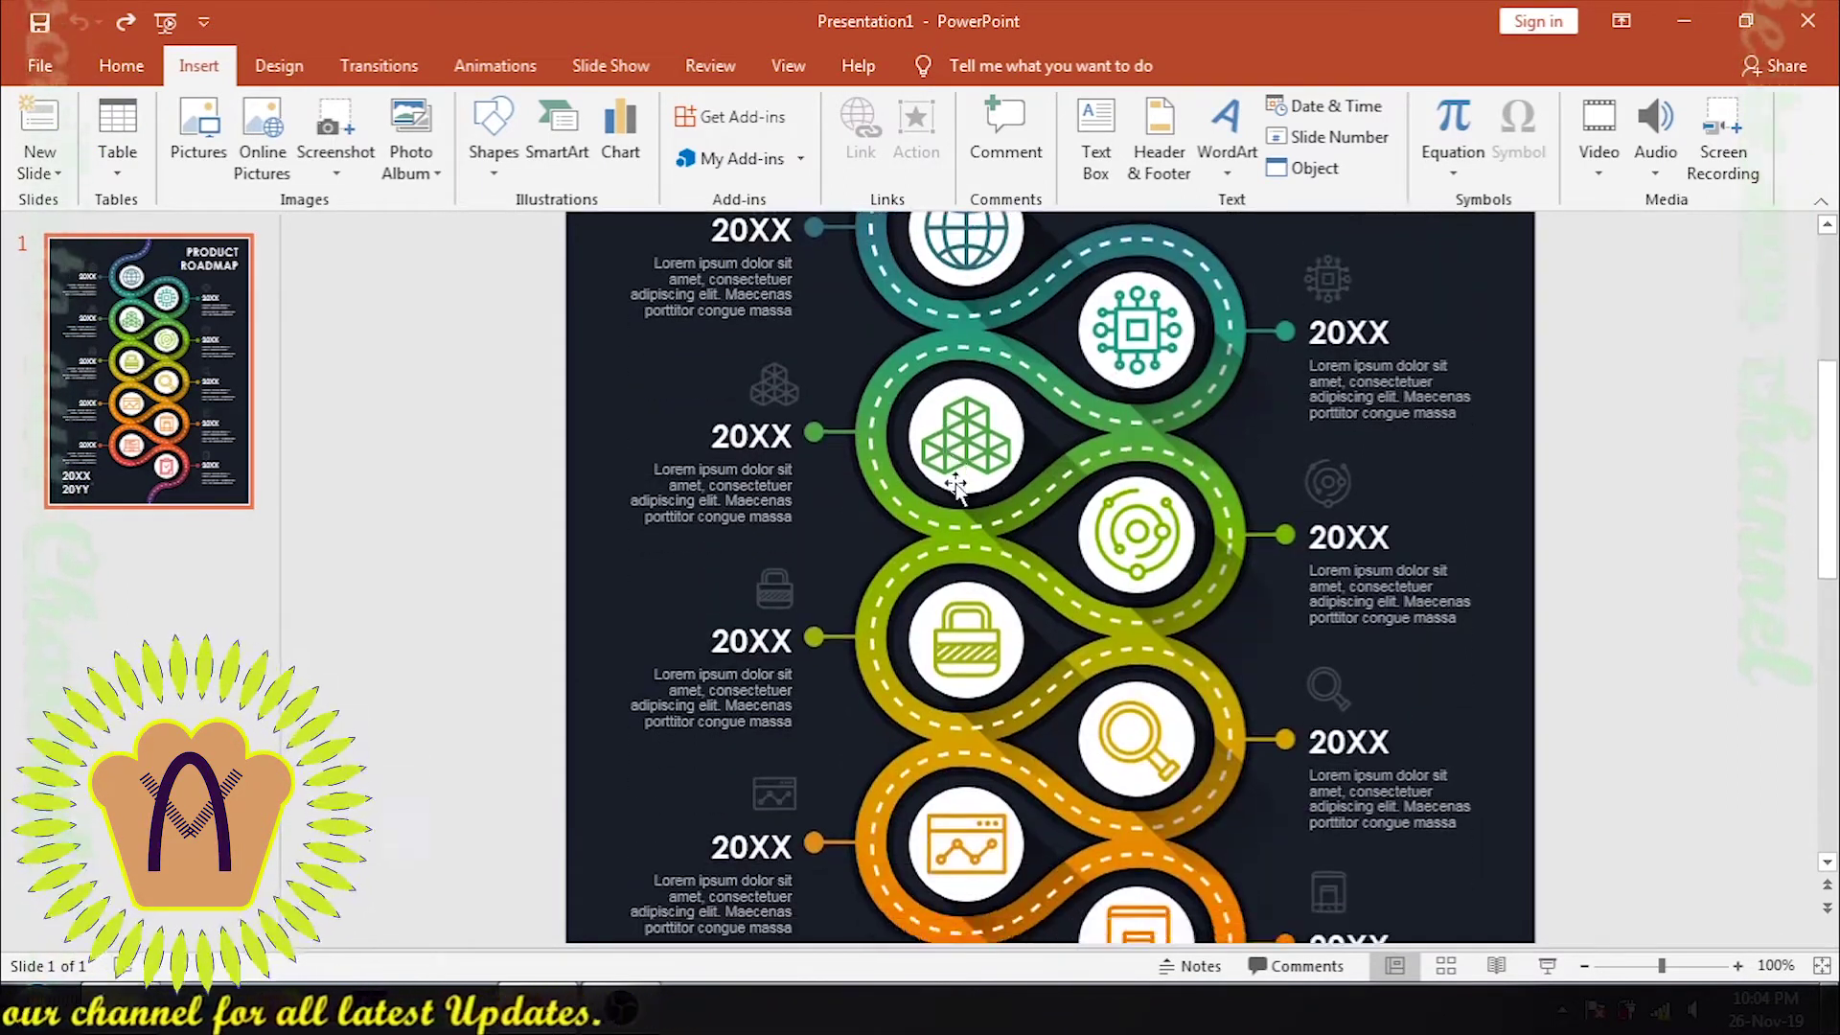
scroll(948, 481, "down", 1)
scroll(968, 494, "down", 1)
scroll(971, 499, "down", 3)
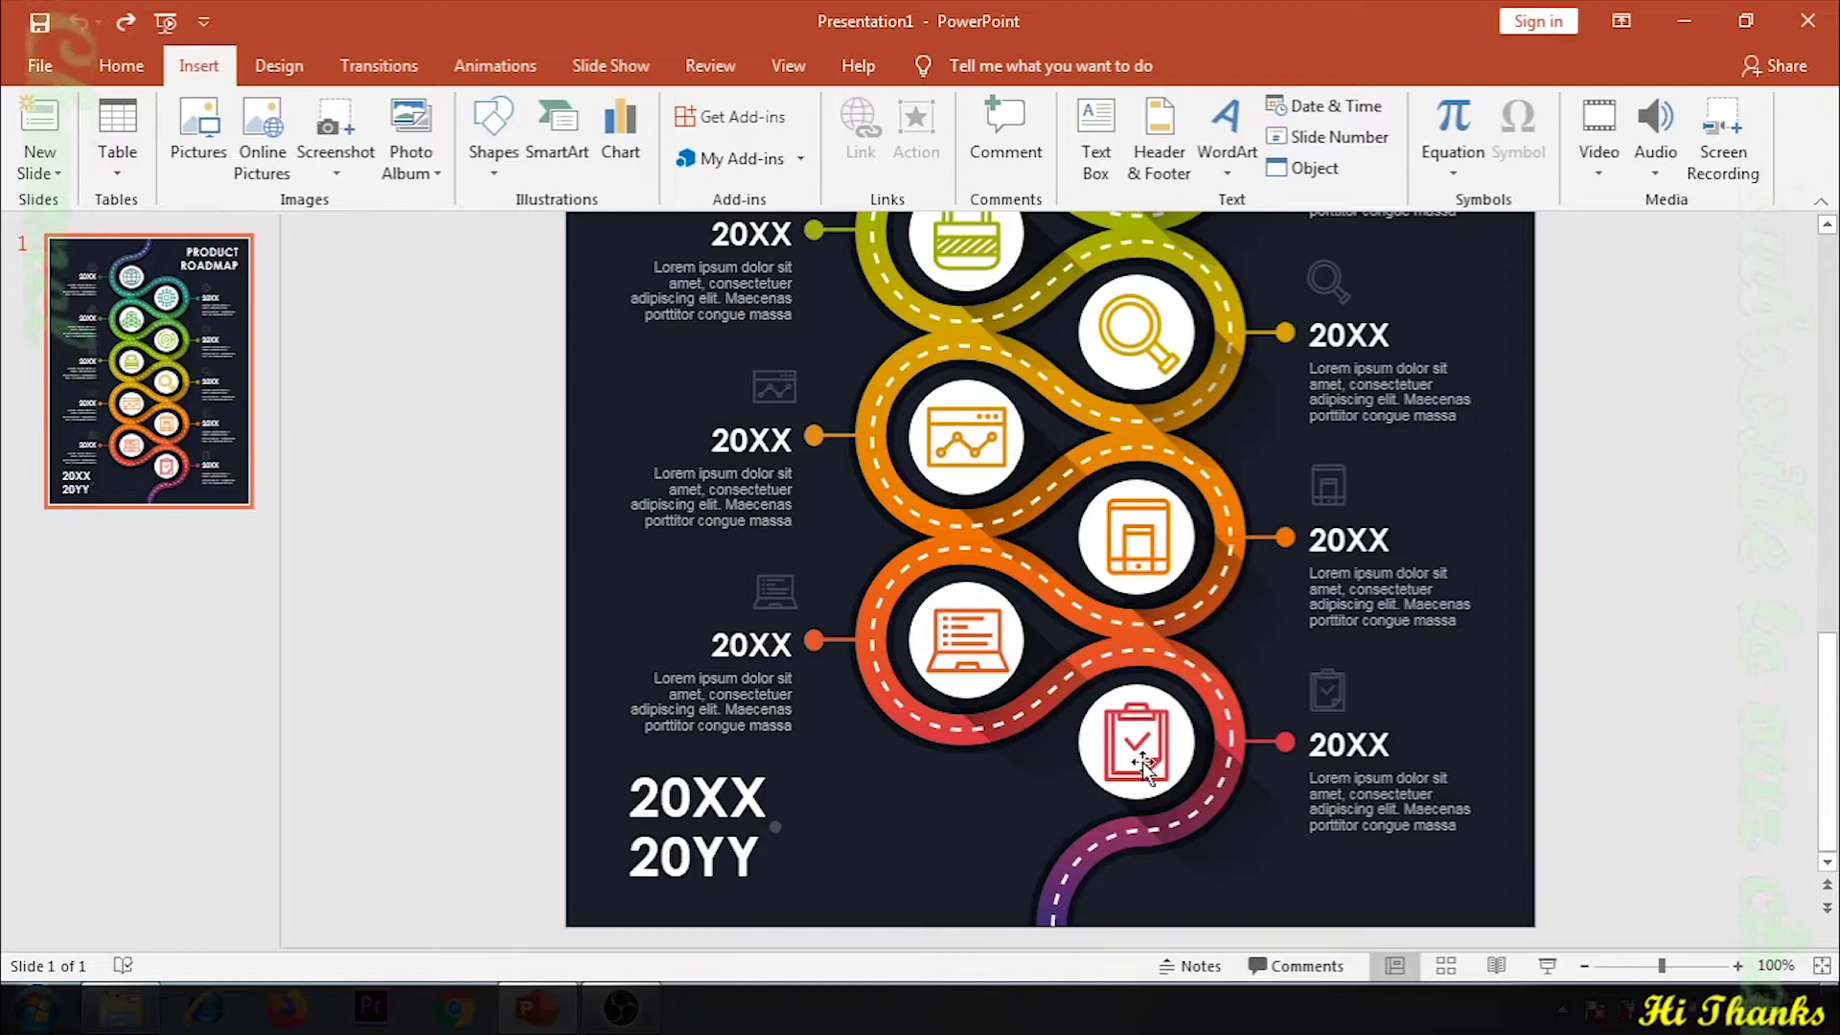
scroll(1130, 728, "up", 2)
scroll(1102, 622, "up", 1)
scroll(1078, 556, "up", 1)
scroll(1064, 508, "up", 2)
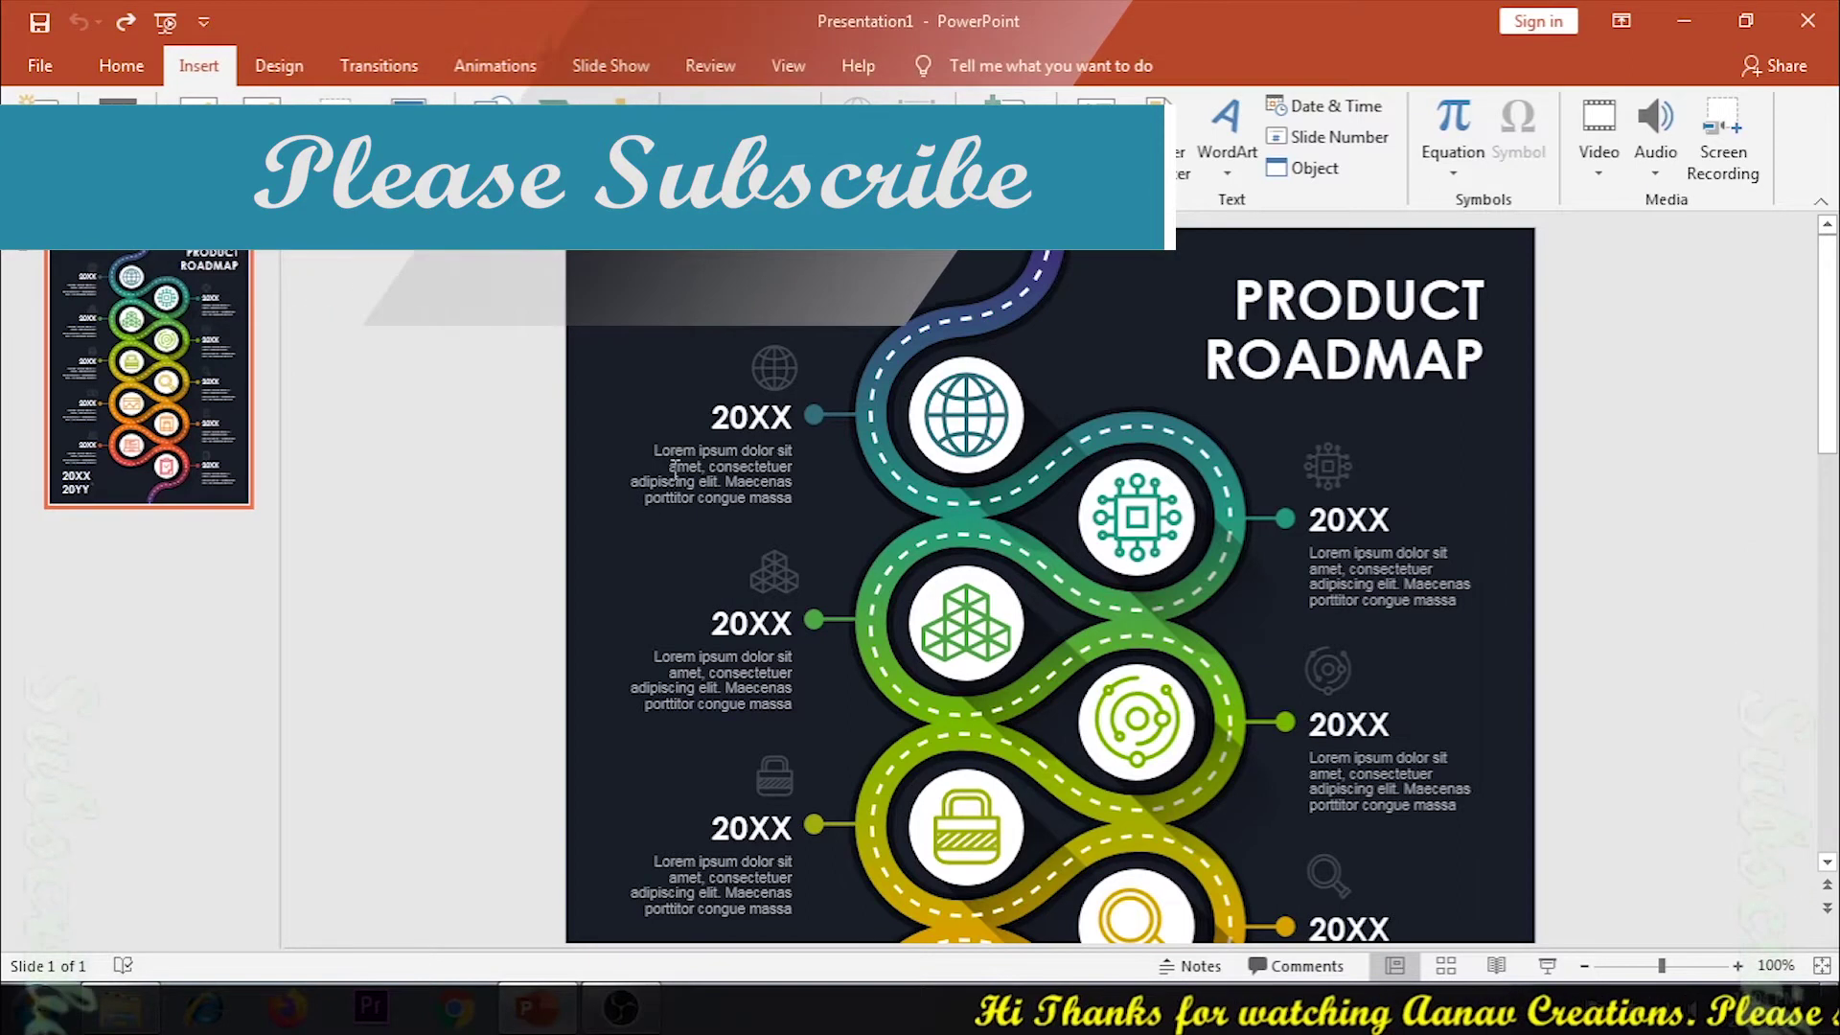
left_click(744, 491)
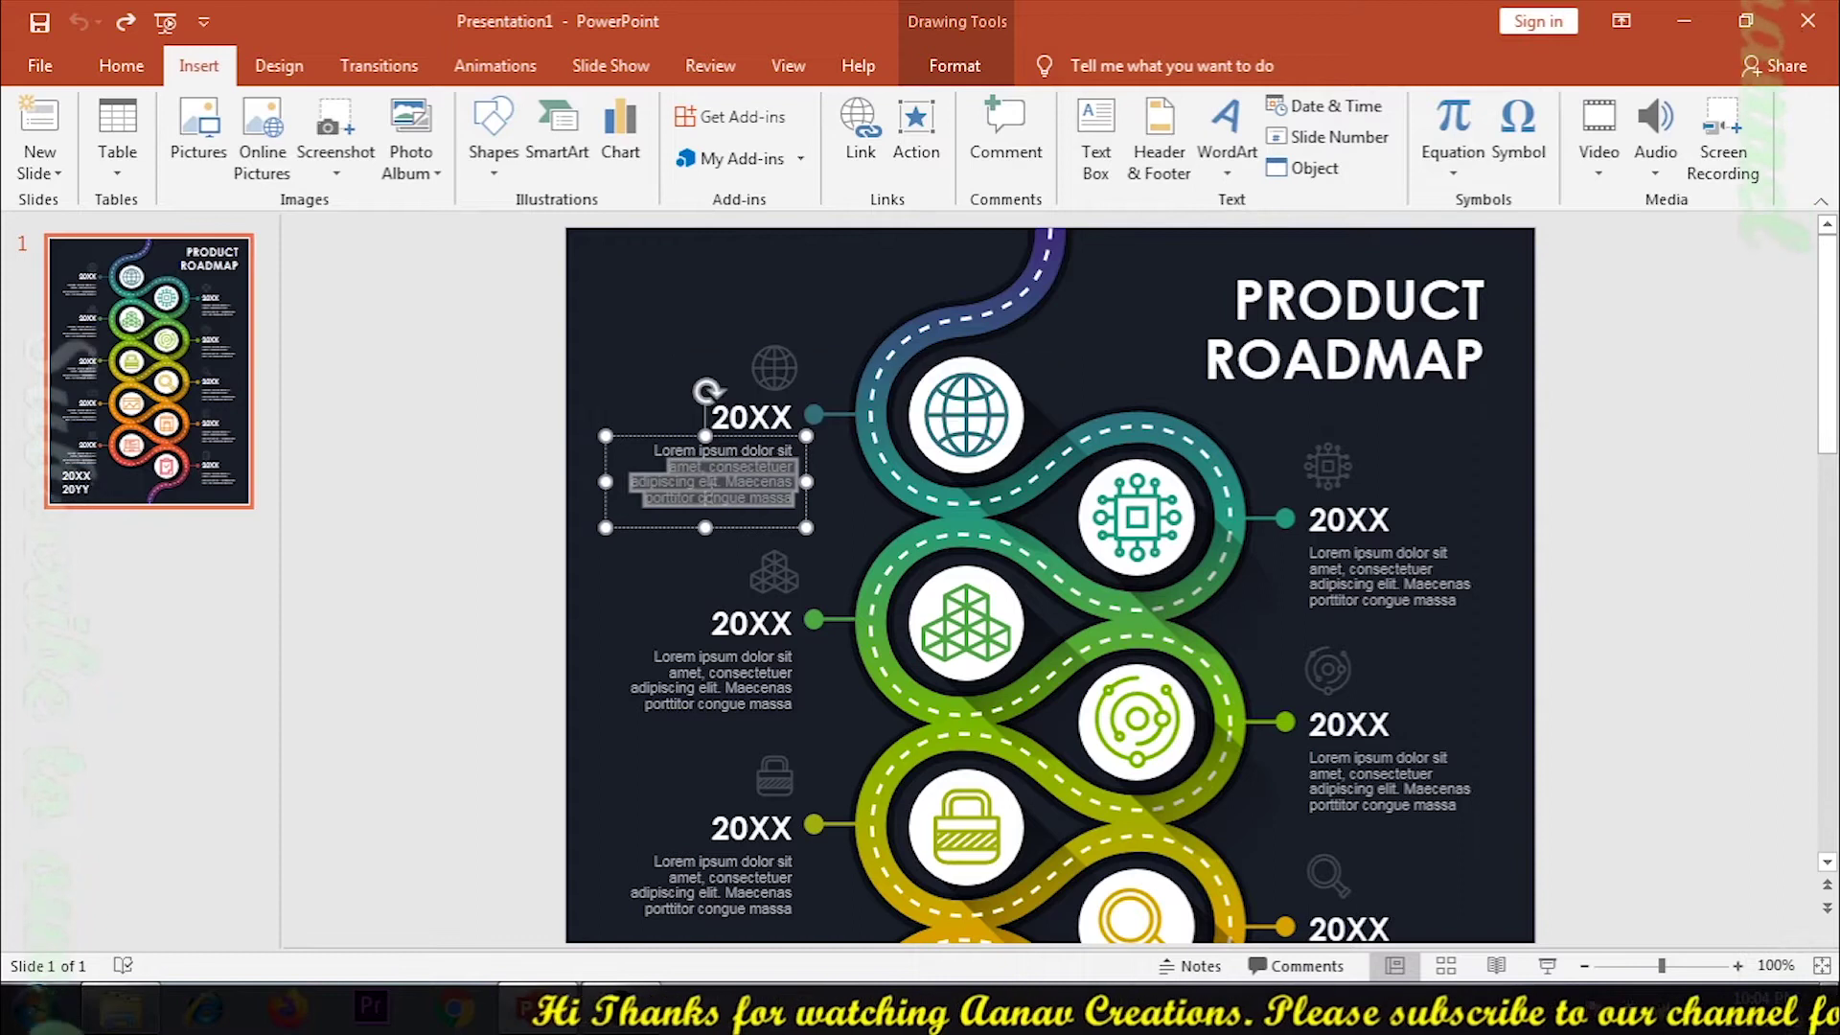
triple_click(688, 482)
left_click(730, 497)
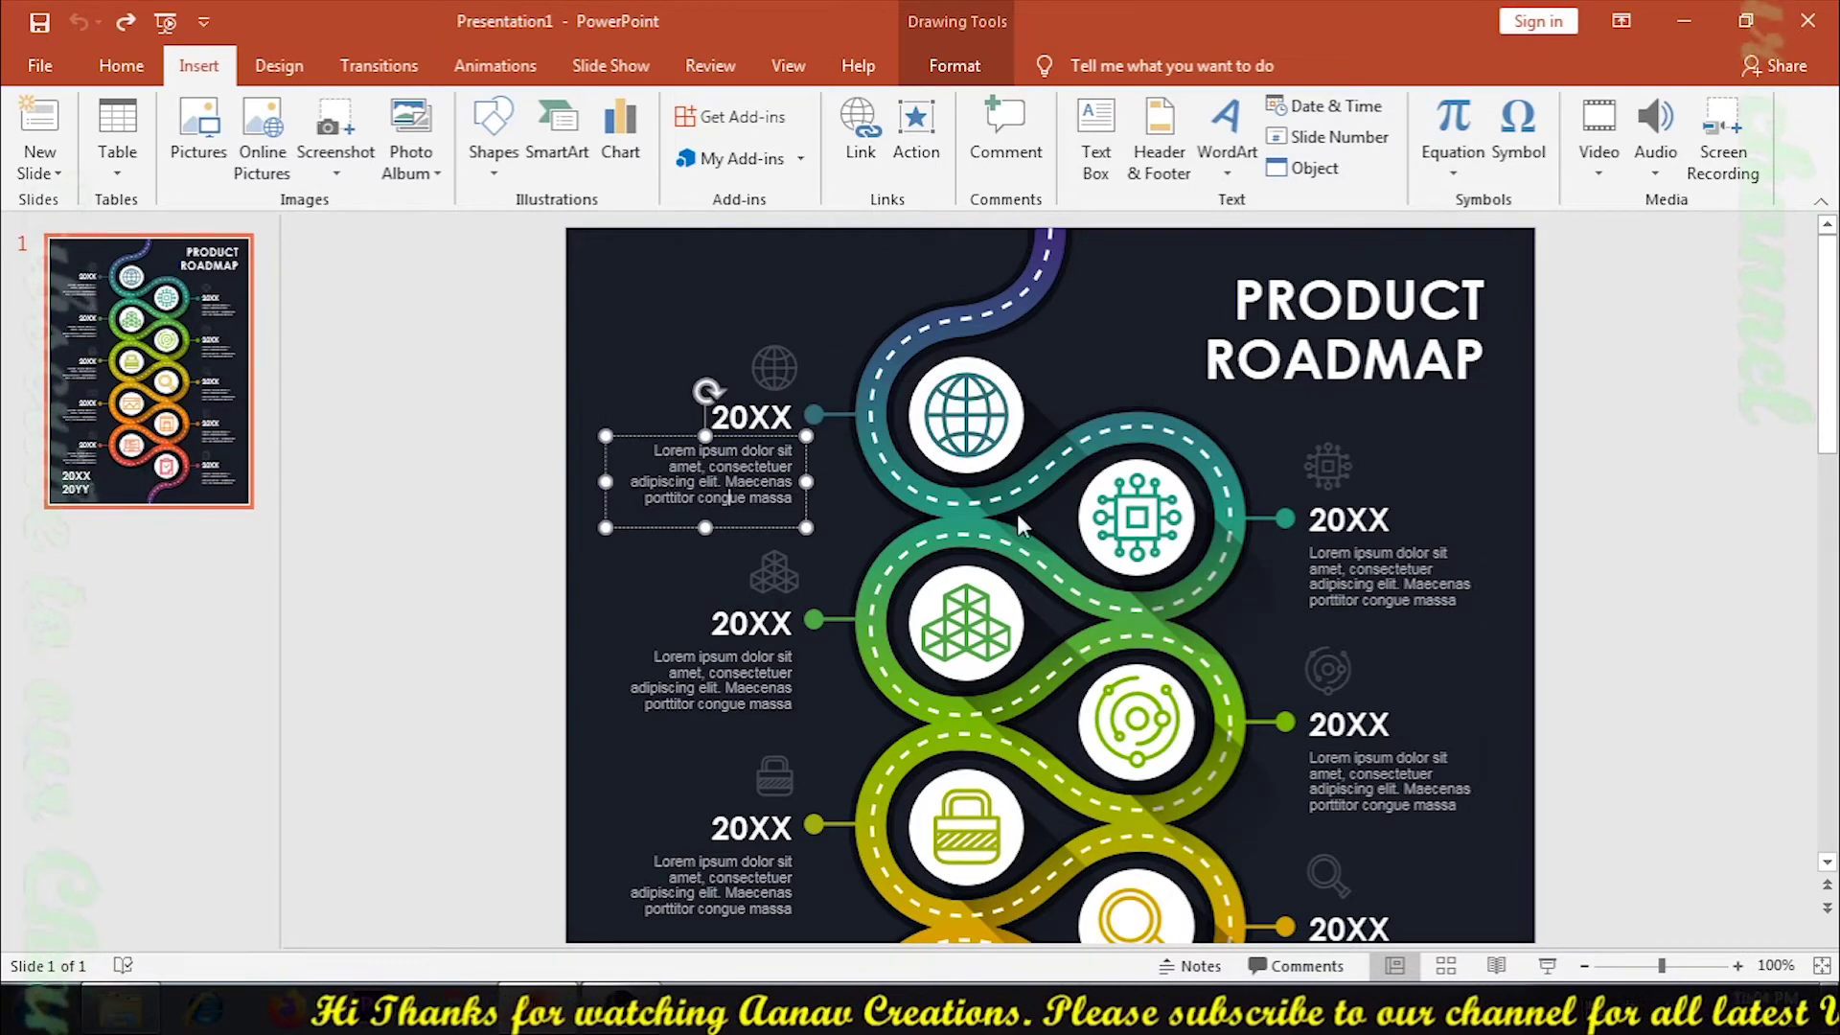
triple_click(733, 483)
left_click(704, 468)
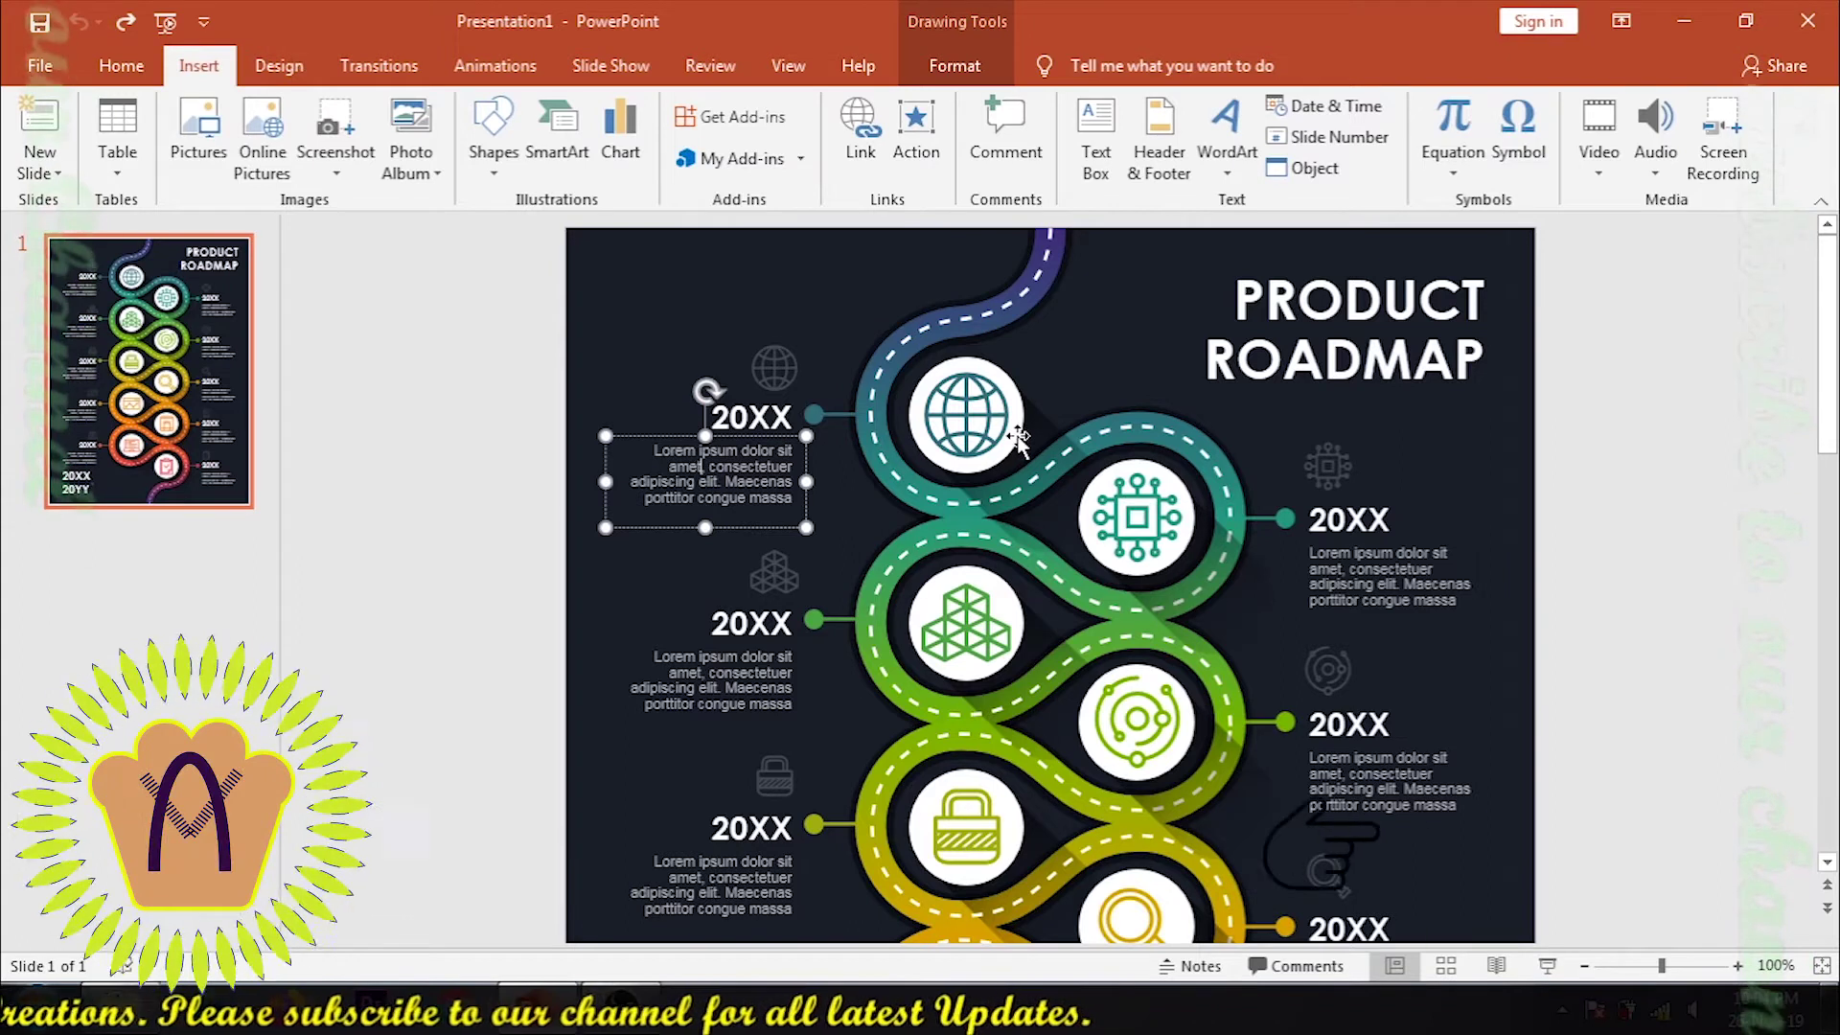
left_click(948, 422)
left_click(1137, 517)
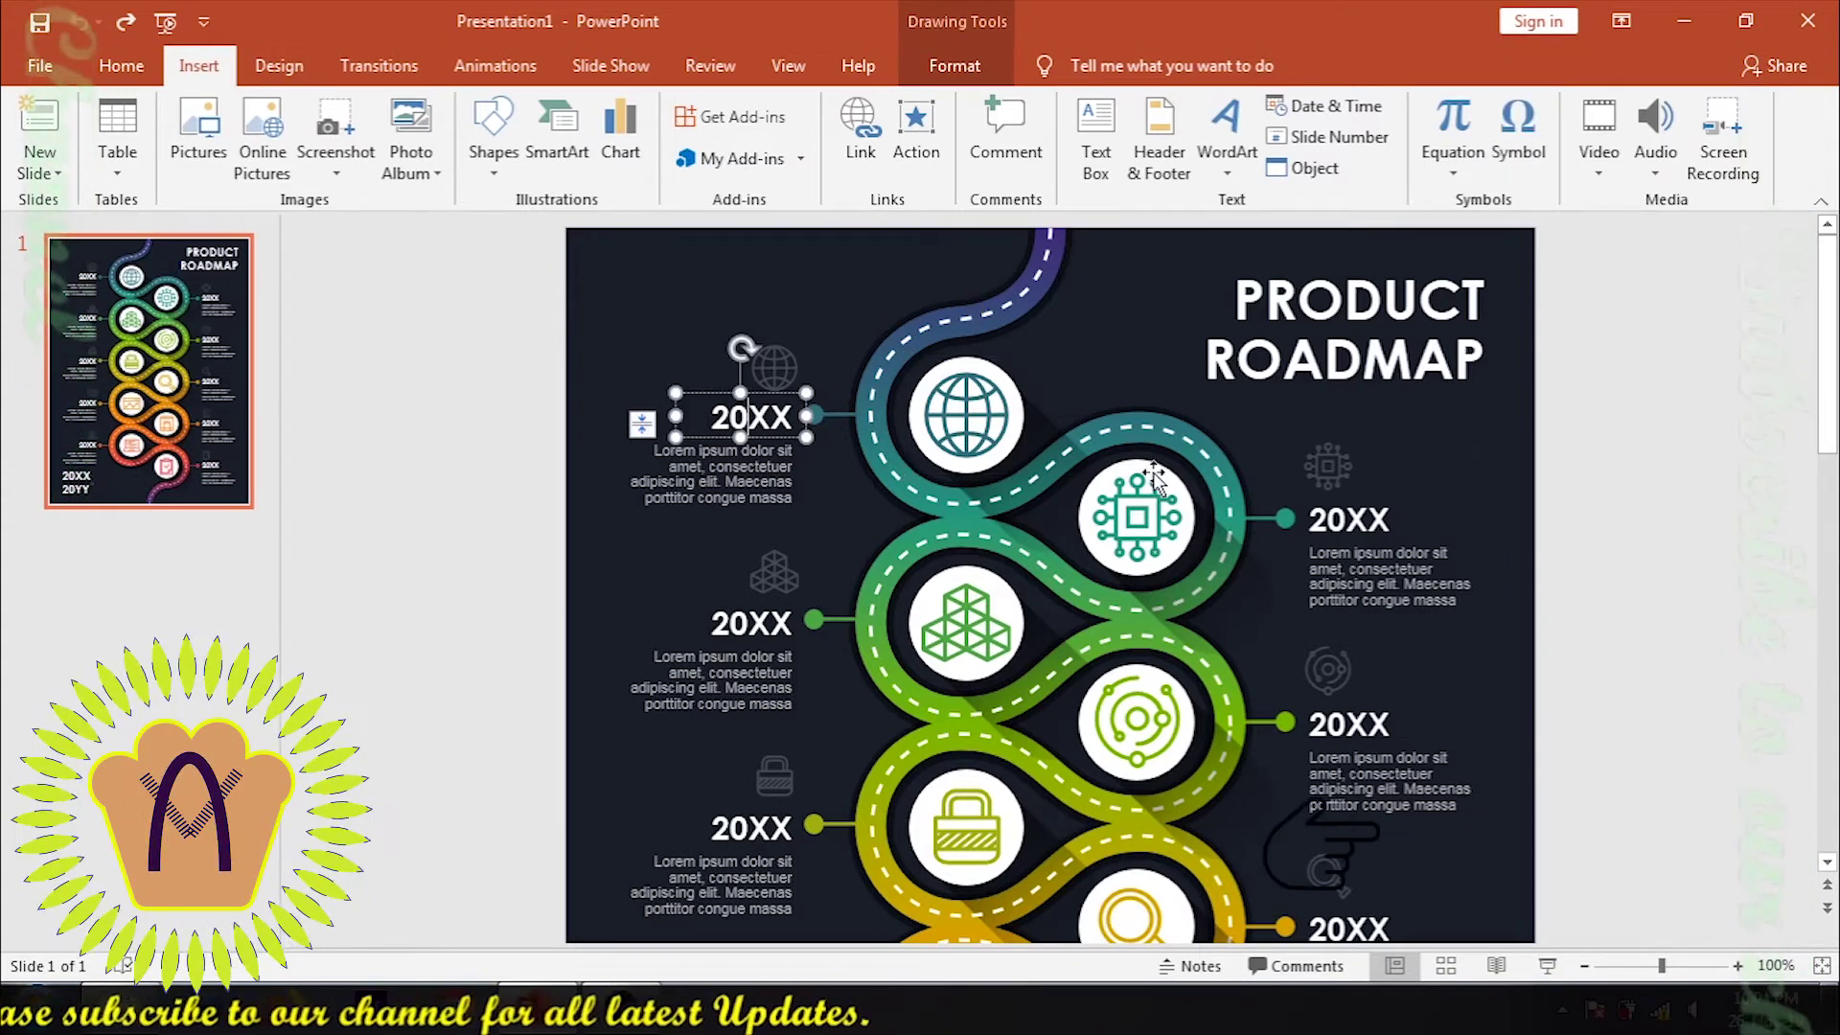
left_click(1344, 567)
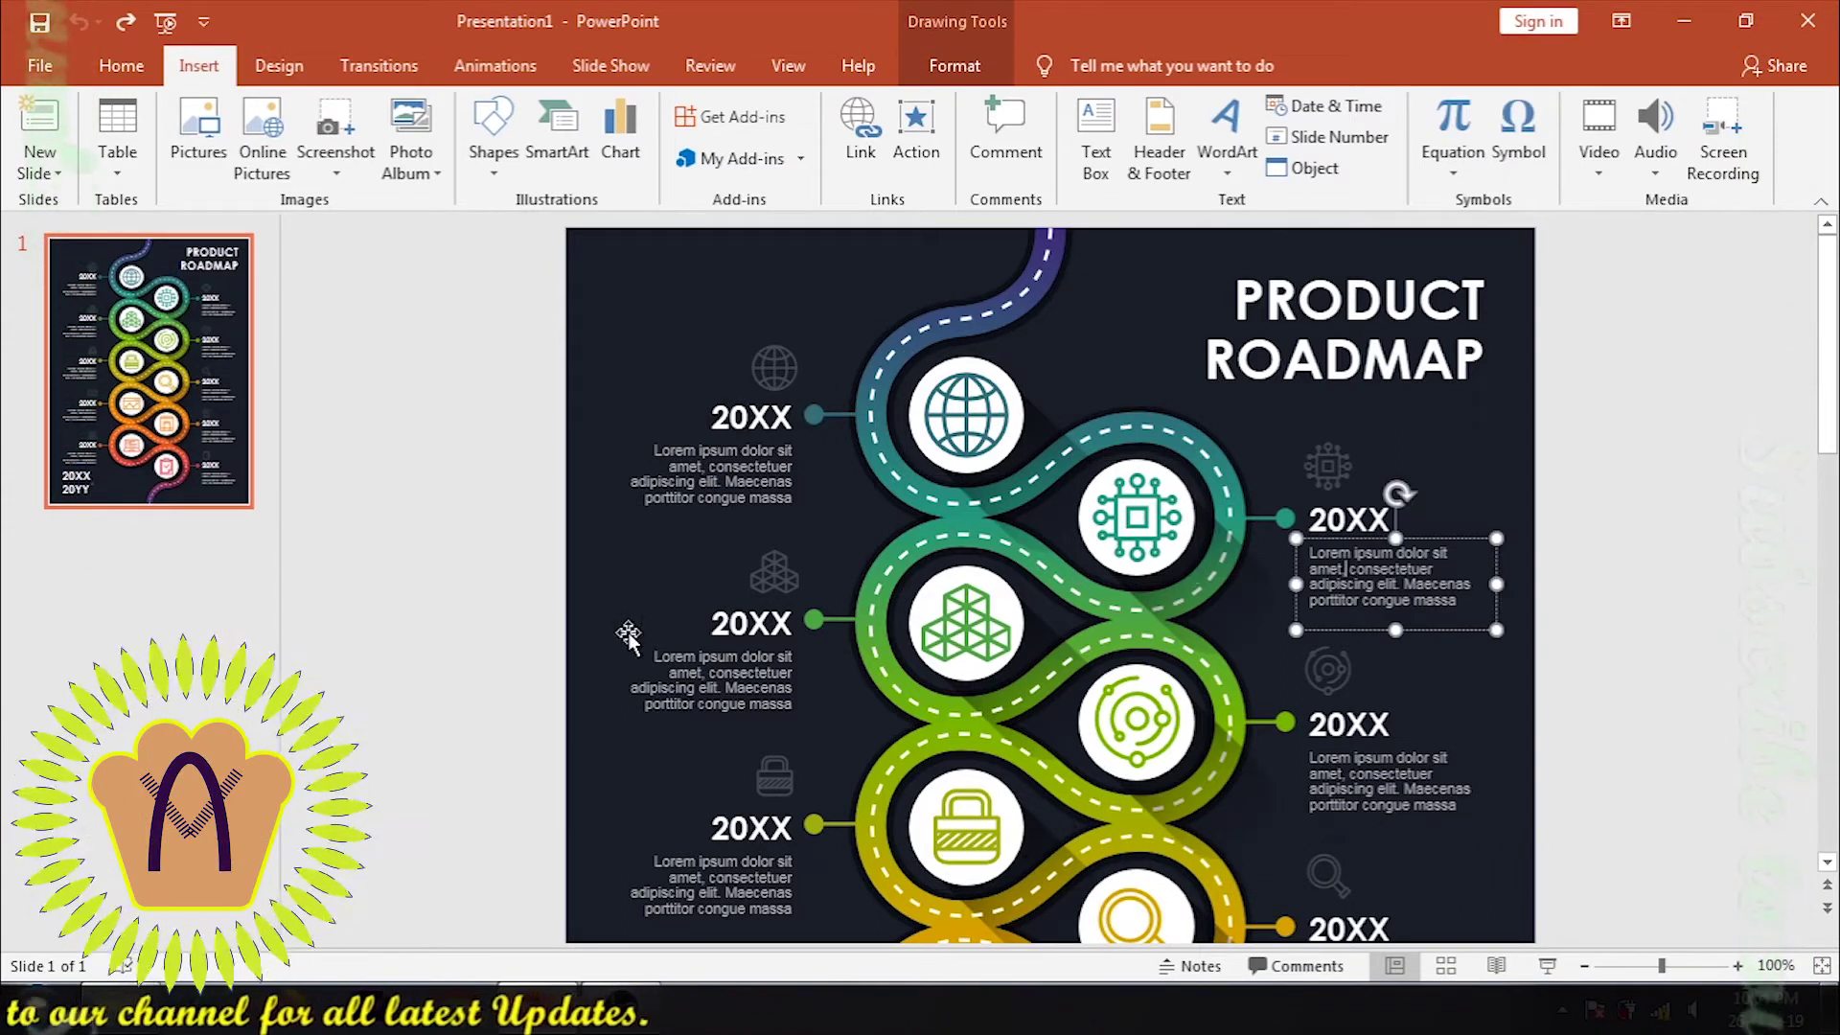
left_click(1176, 728)
left_click(997, 813)
scroll(1073, 750, "down", 2)
scroll(1090, 720, "down", 1)
scroll(1042, 677, "down", 1)
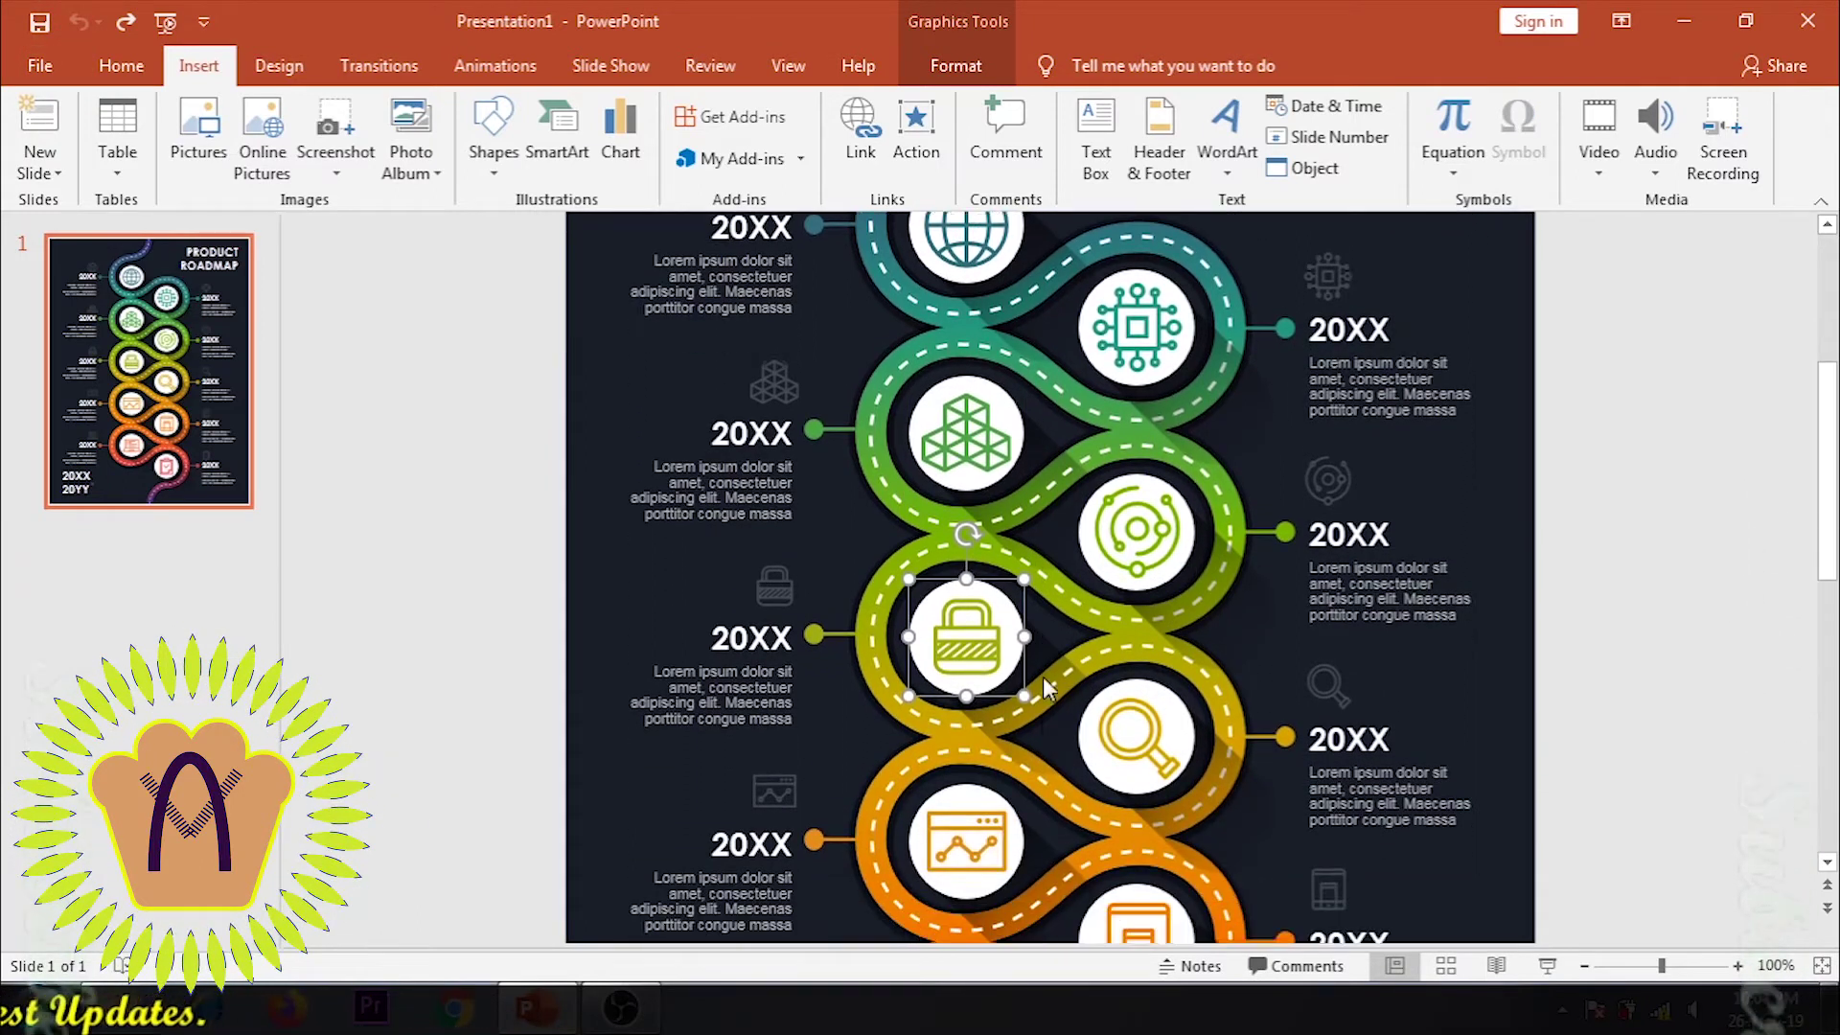
scroll(1043, 676, "down", 1)
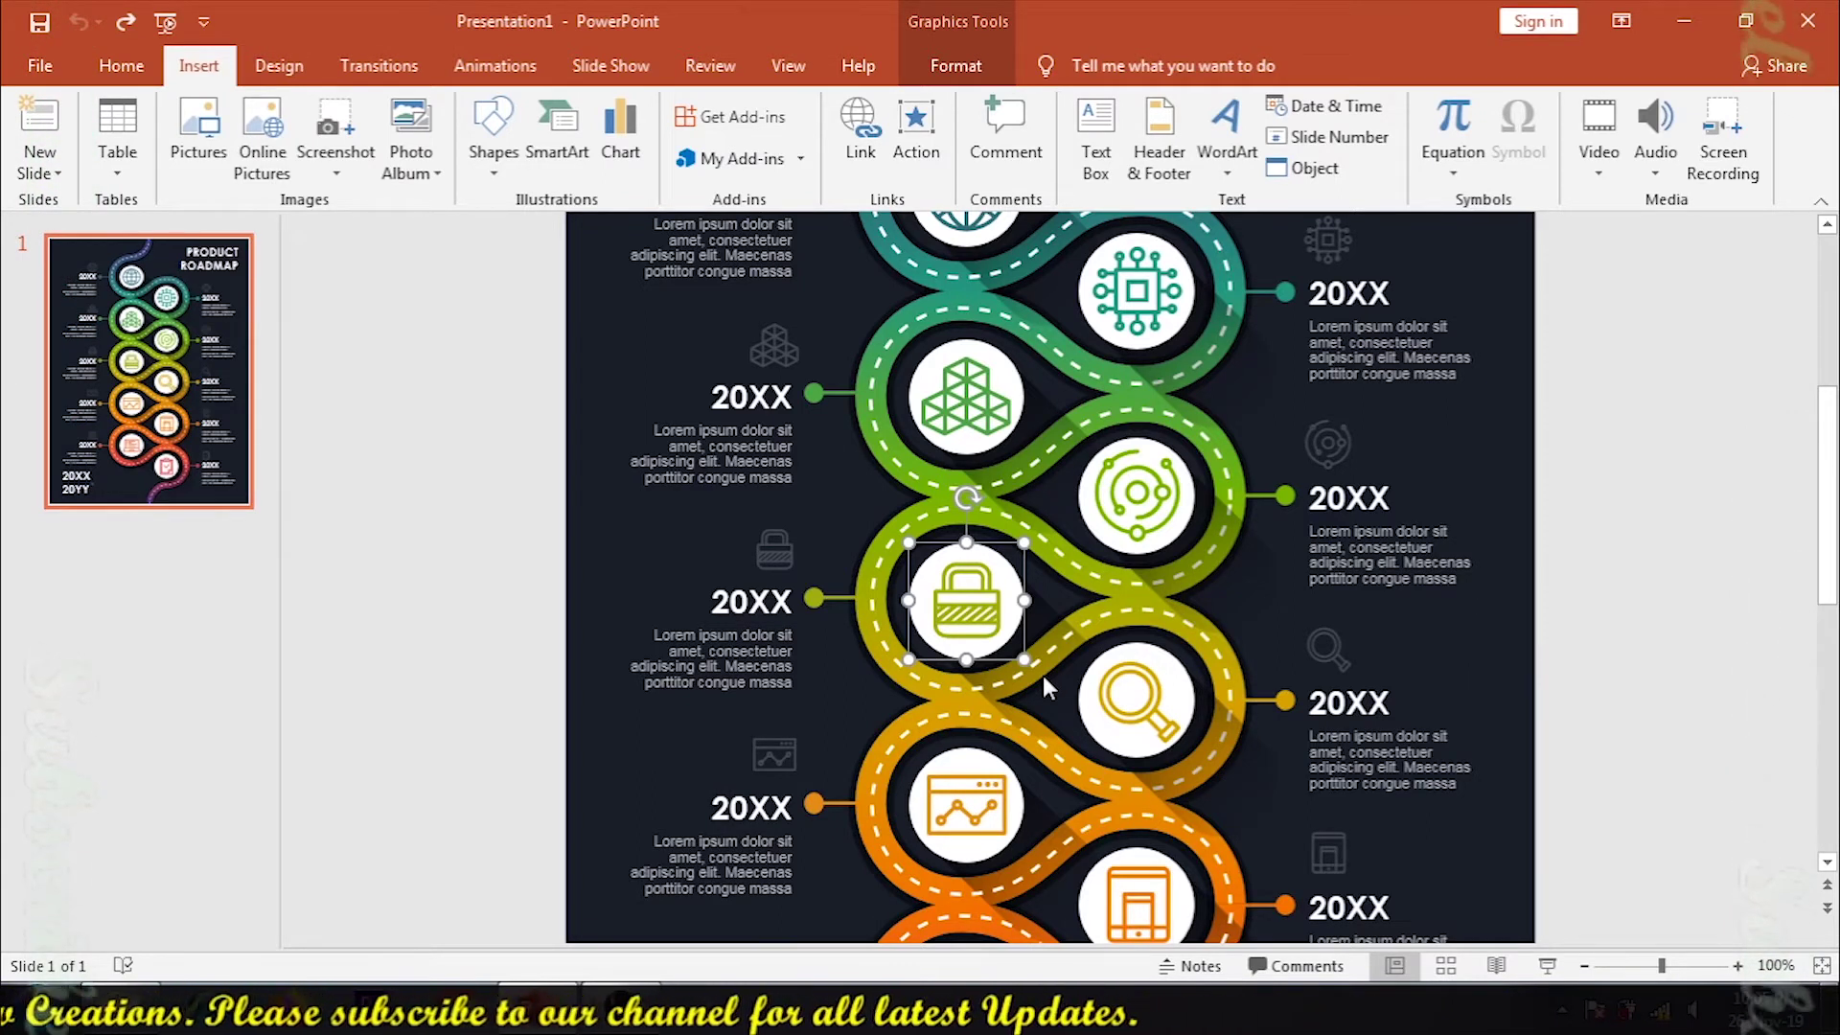
scroll(1054, 675, "down", 2)
scroll(1073, 674, "down", 3)
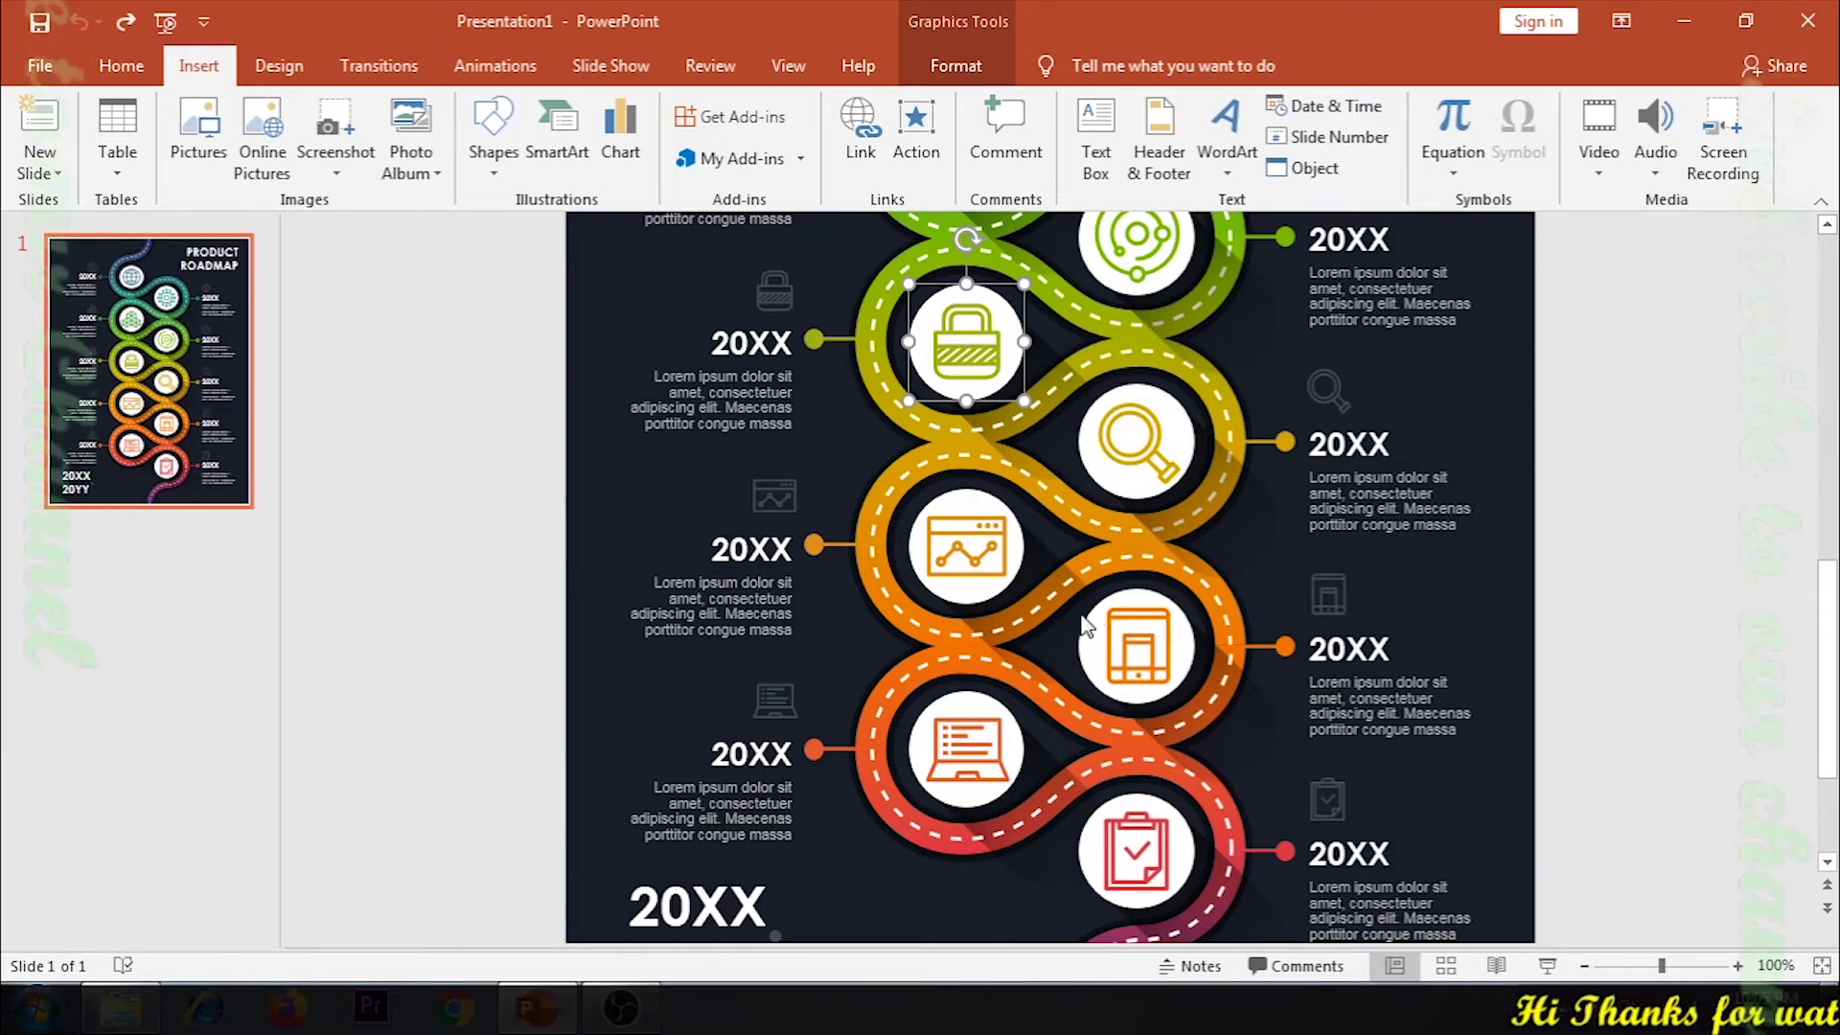
scroll(1085, 625, "down", 2)
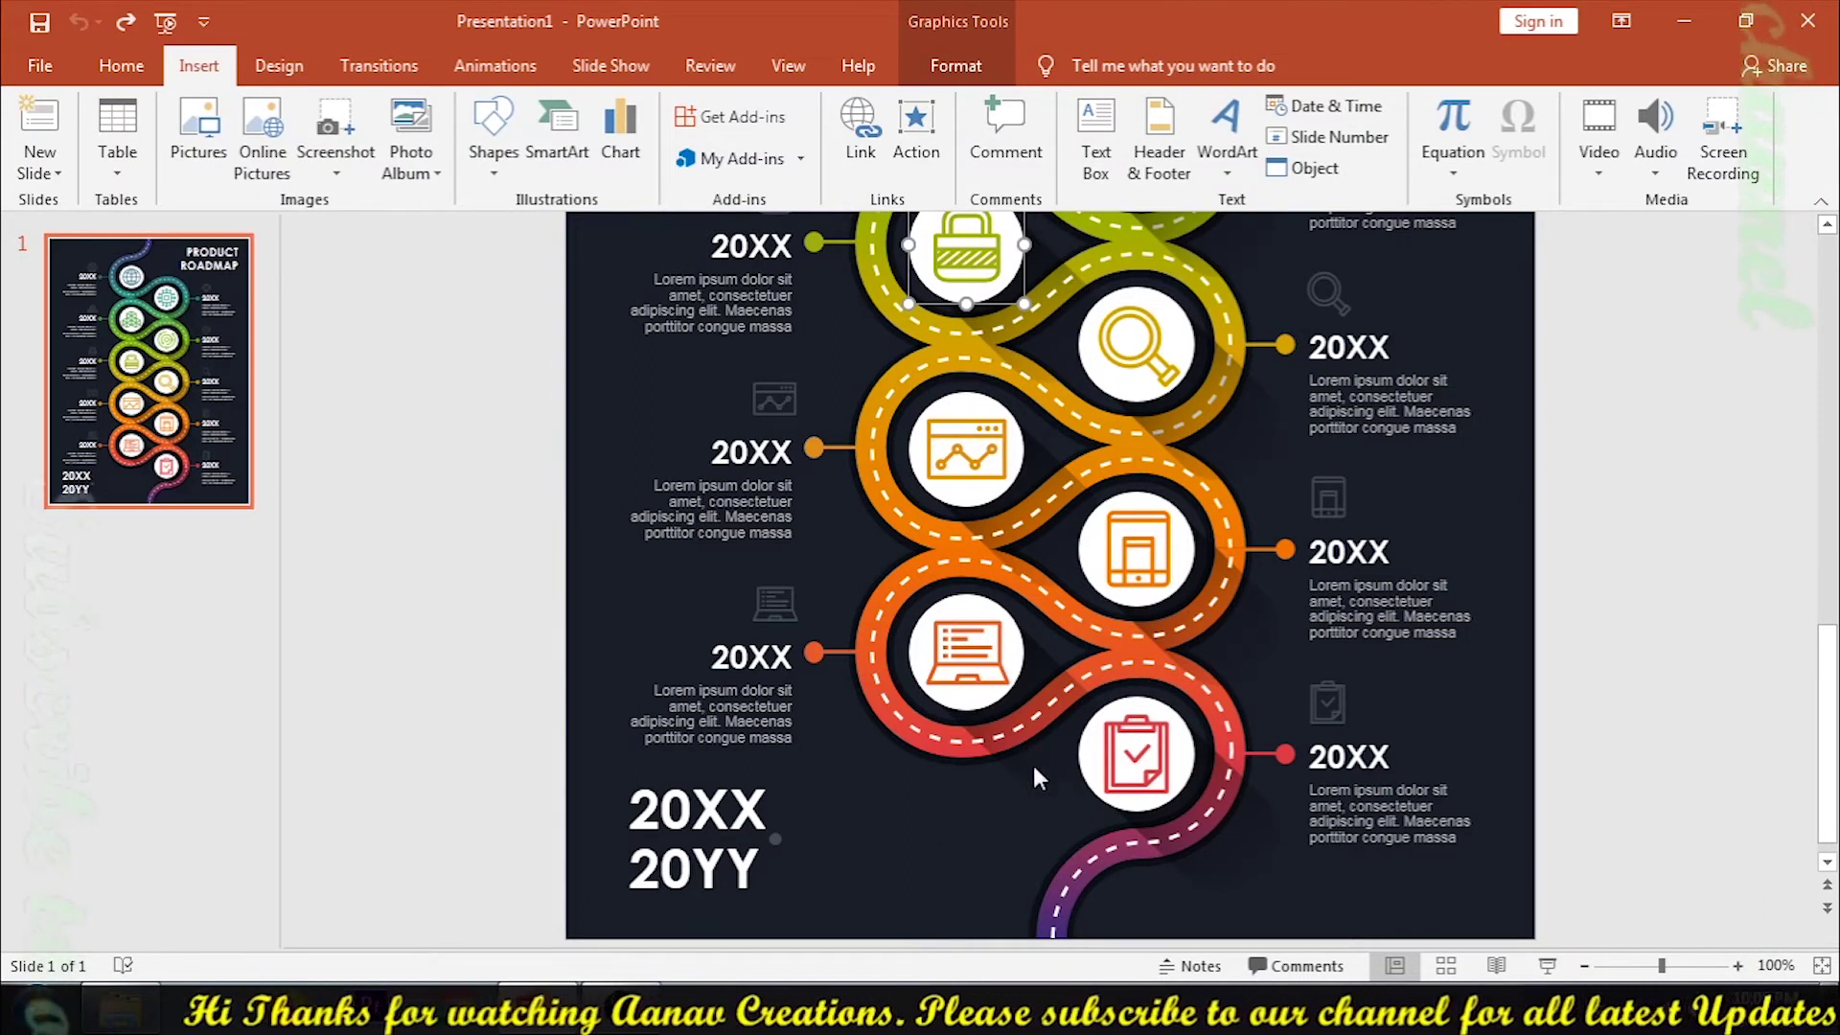
left_click(738, 863)
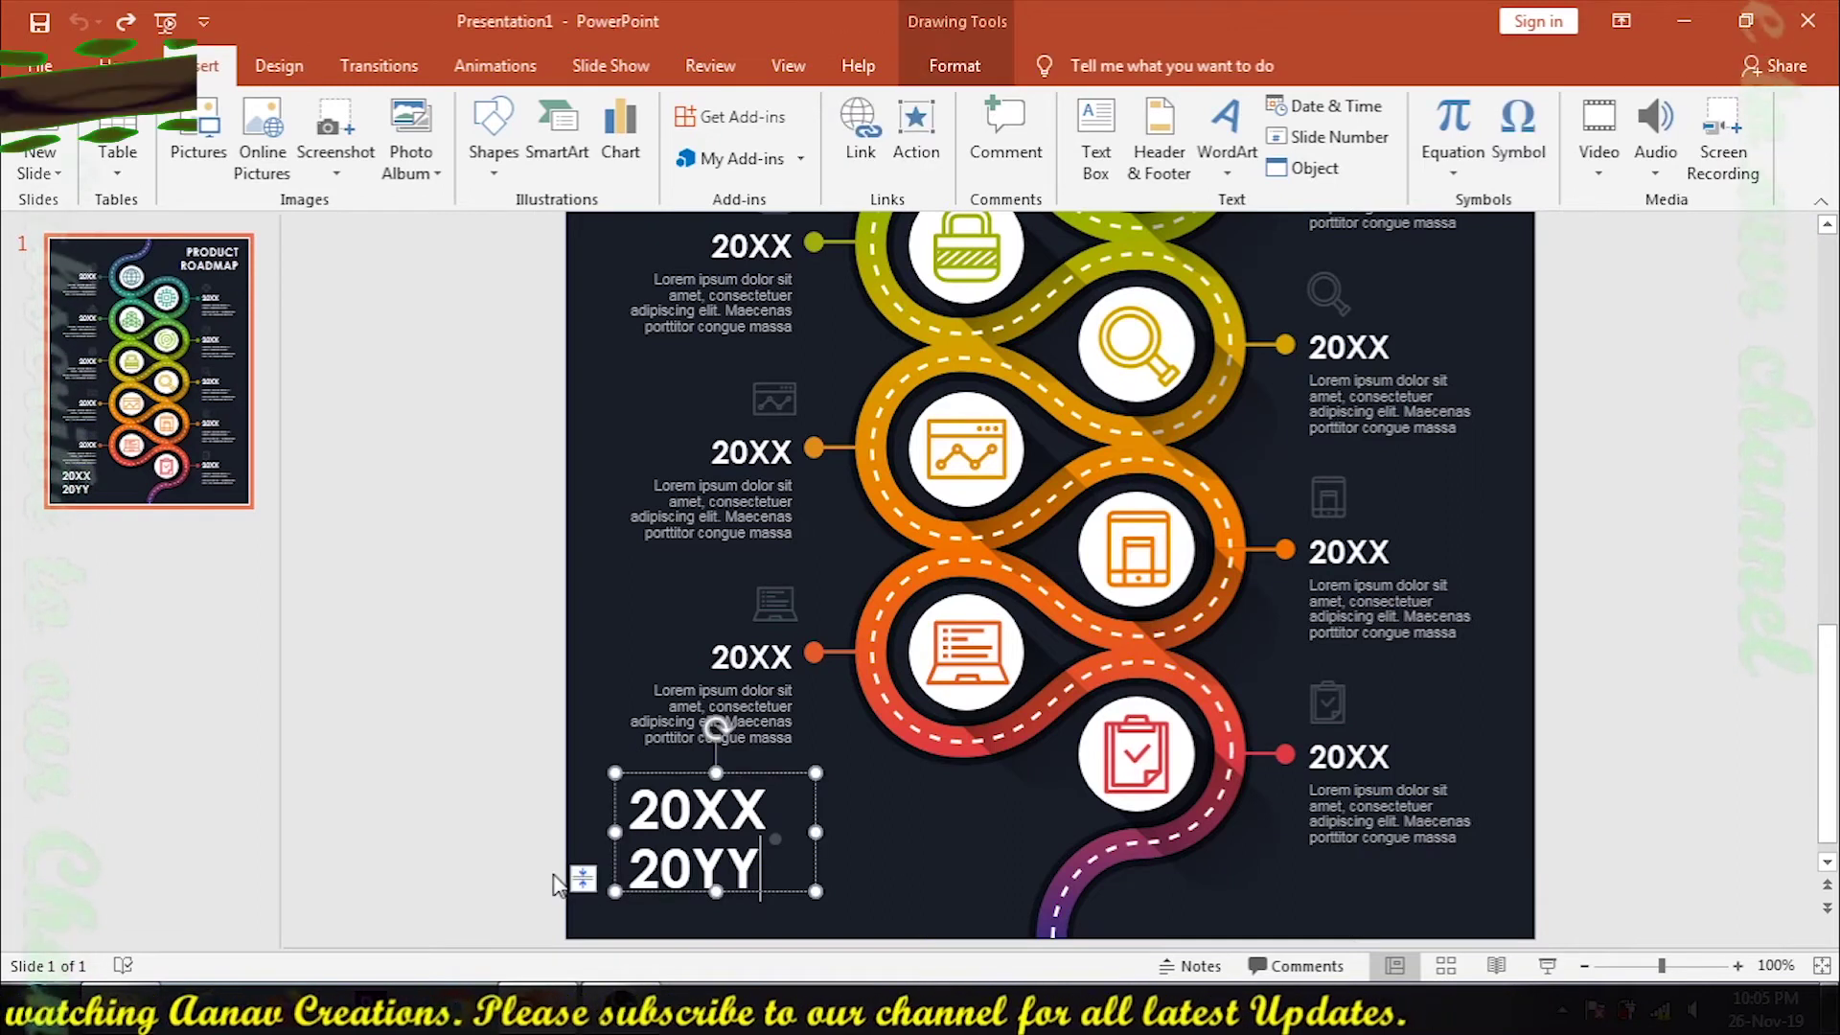
left_click(583, 876)
key("Escape")
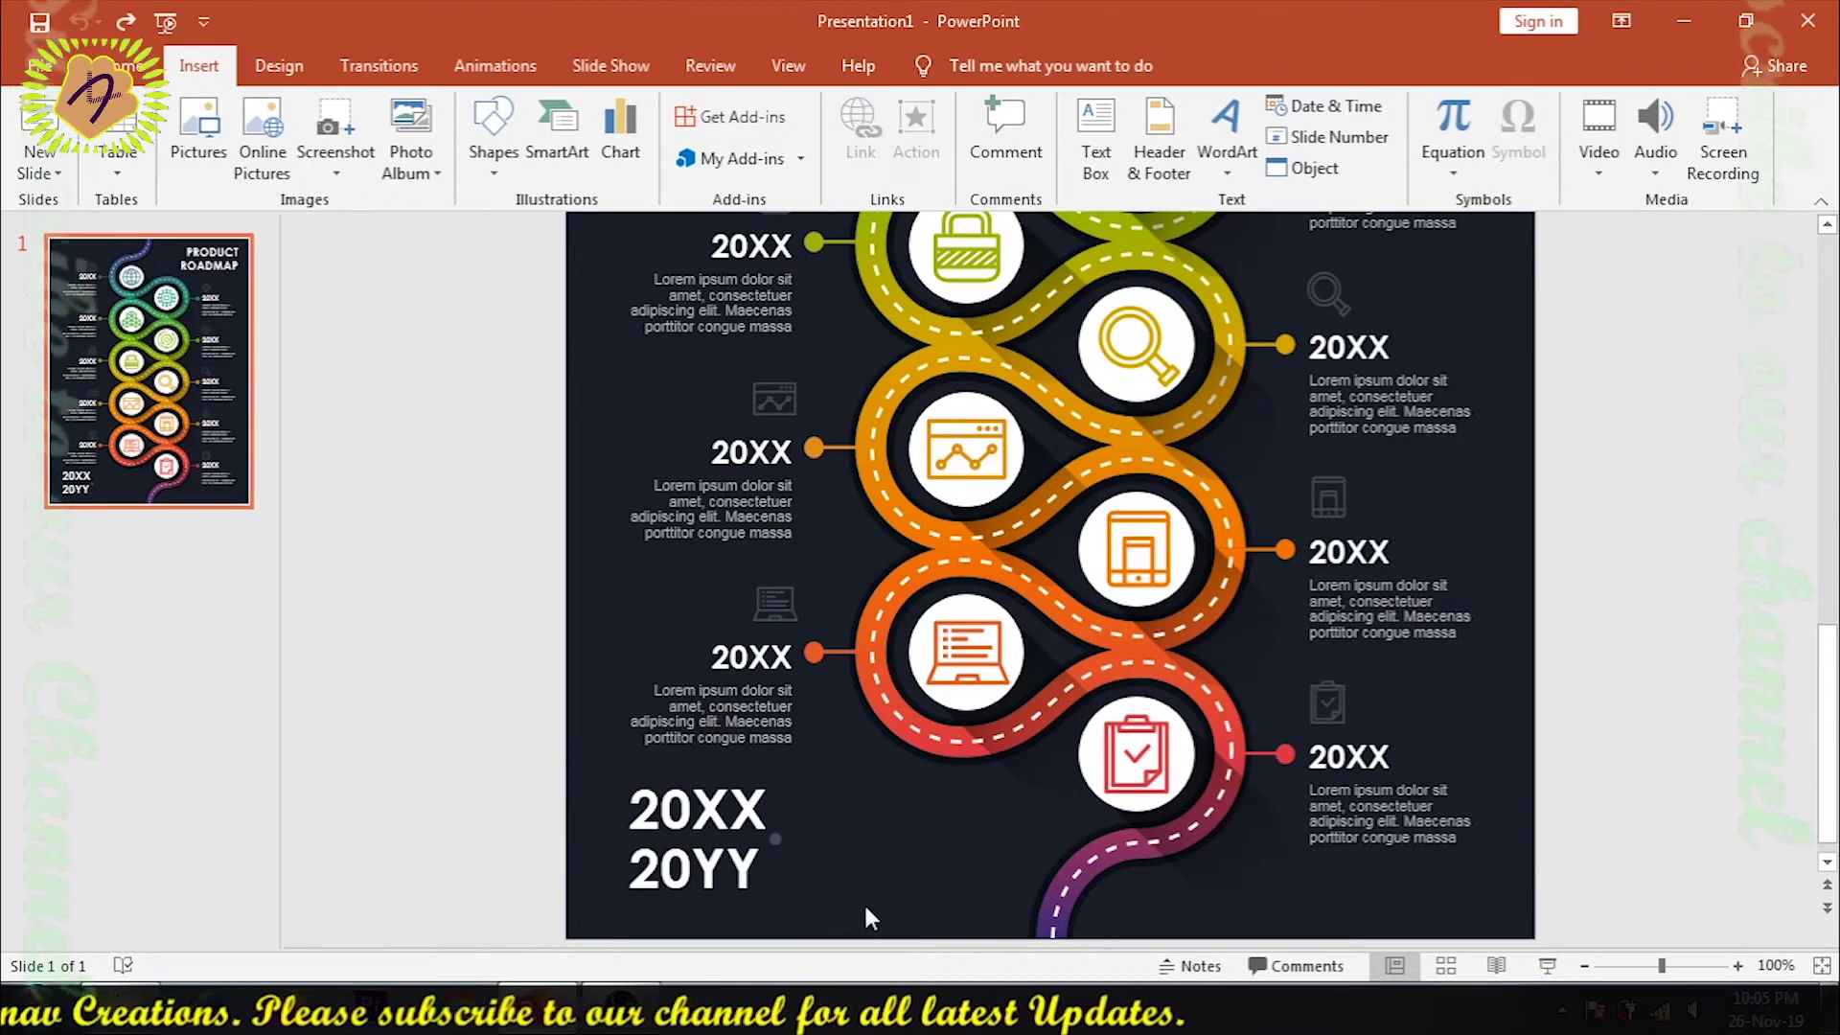
left_click(874, 891)
scroll(933, 858, "down", 1)
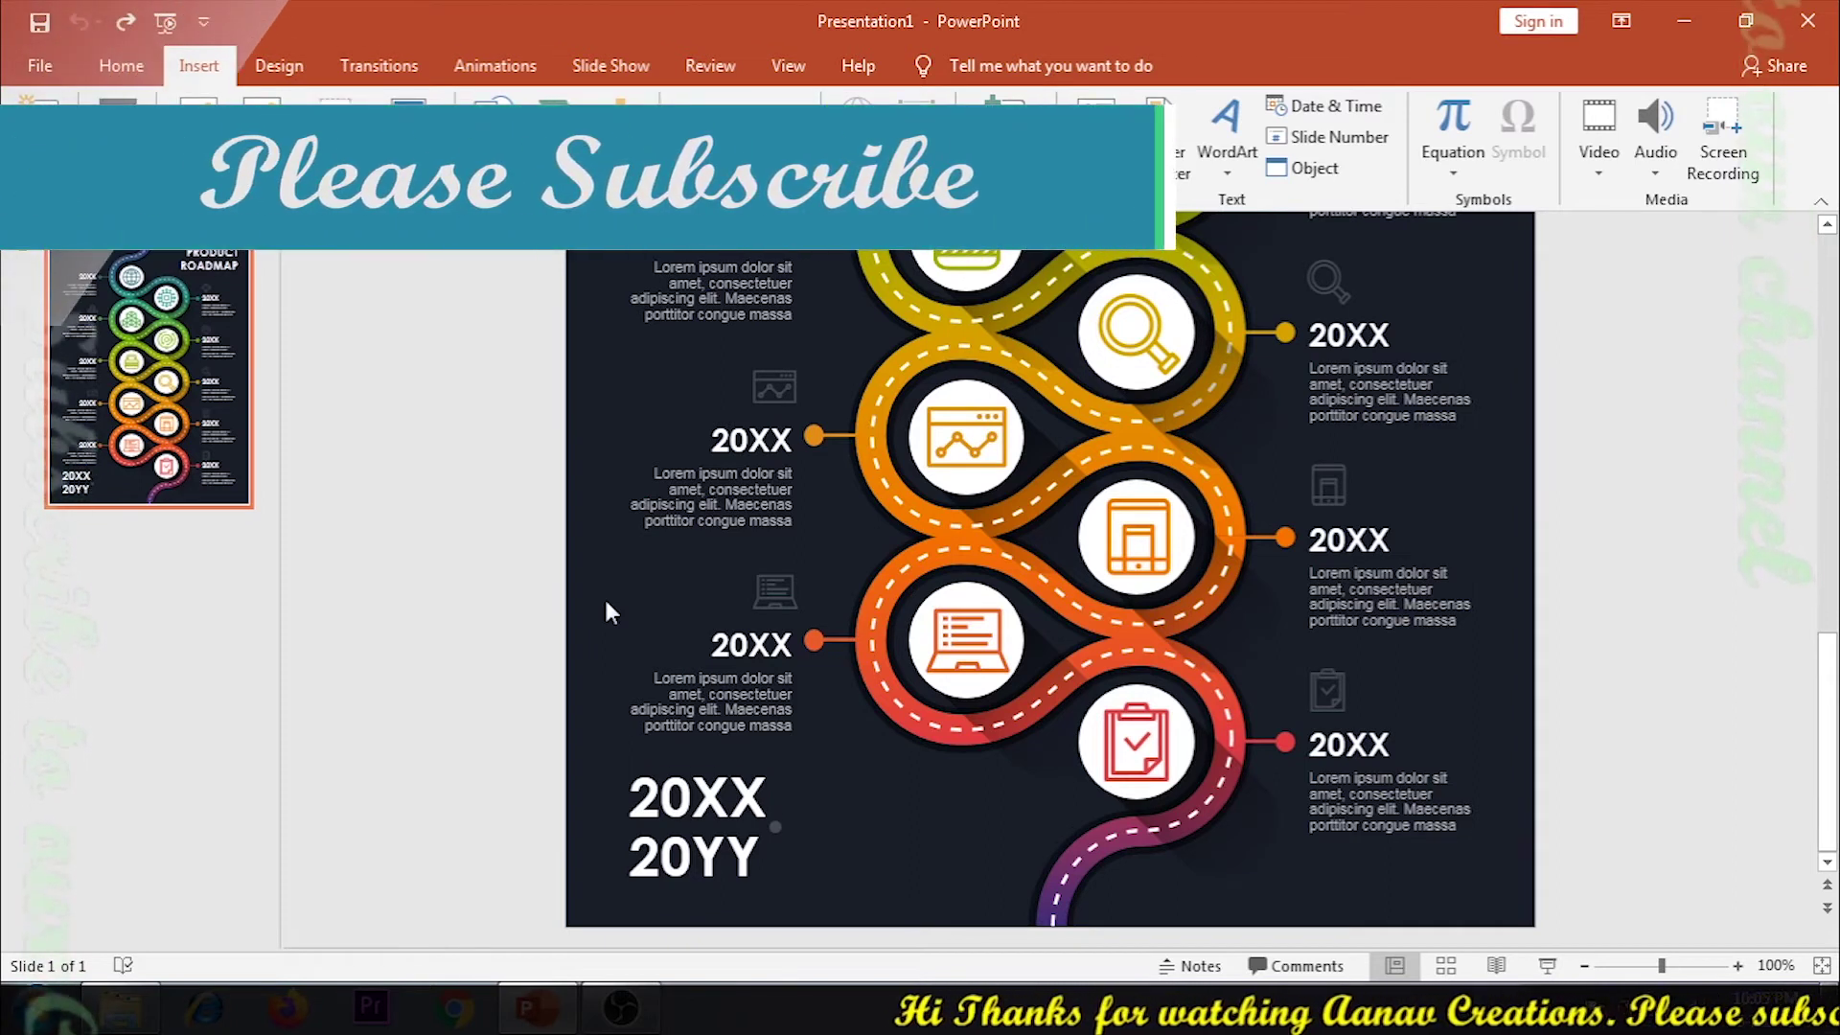
- Copy the slide 1 roadmap and paste it three times to create slides 2, 3 and 4
left_click(173, 388)
key("ctrl+c")
key("ctrl+v")
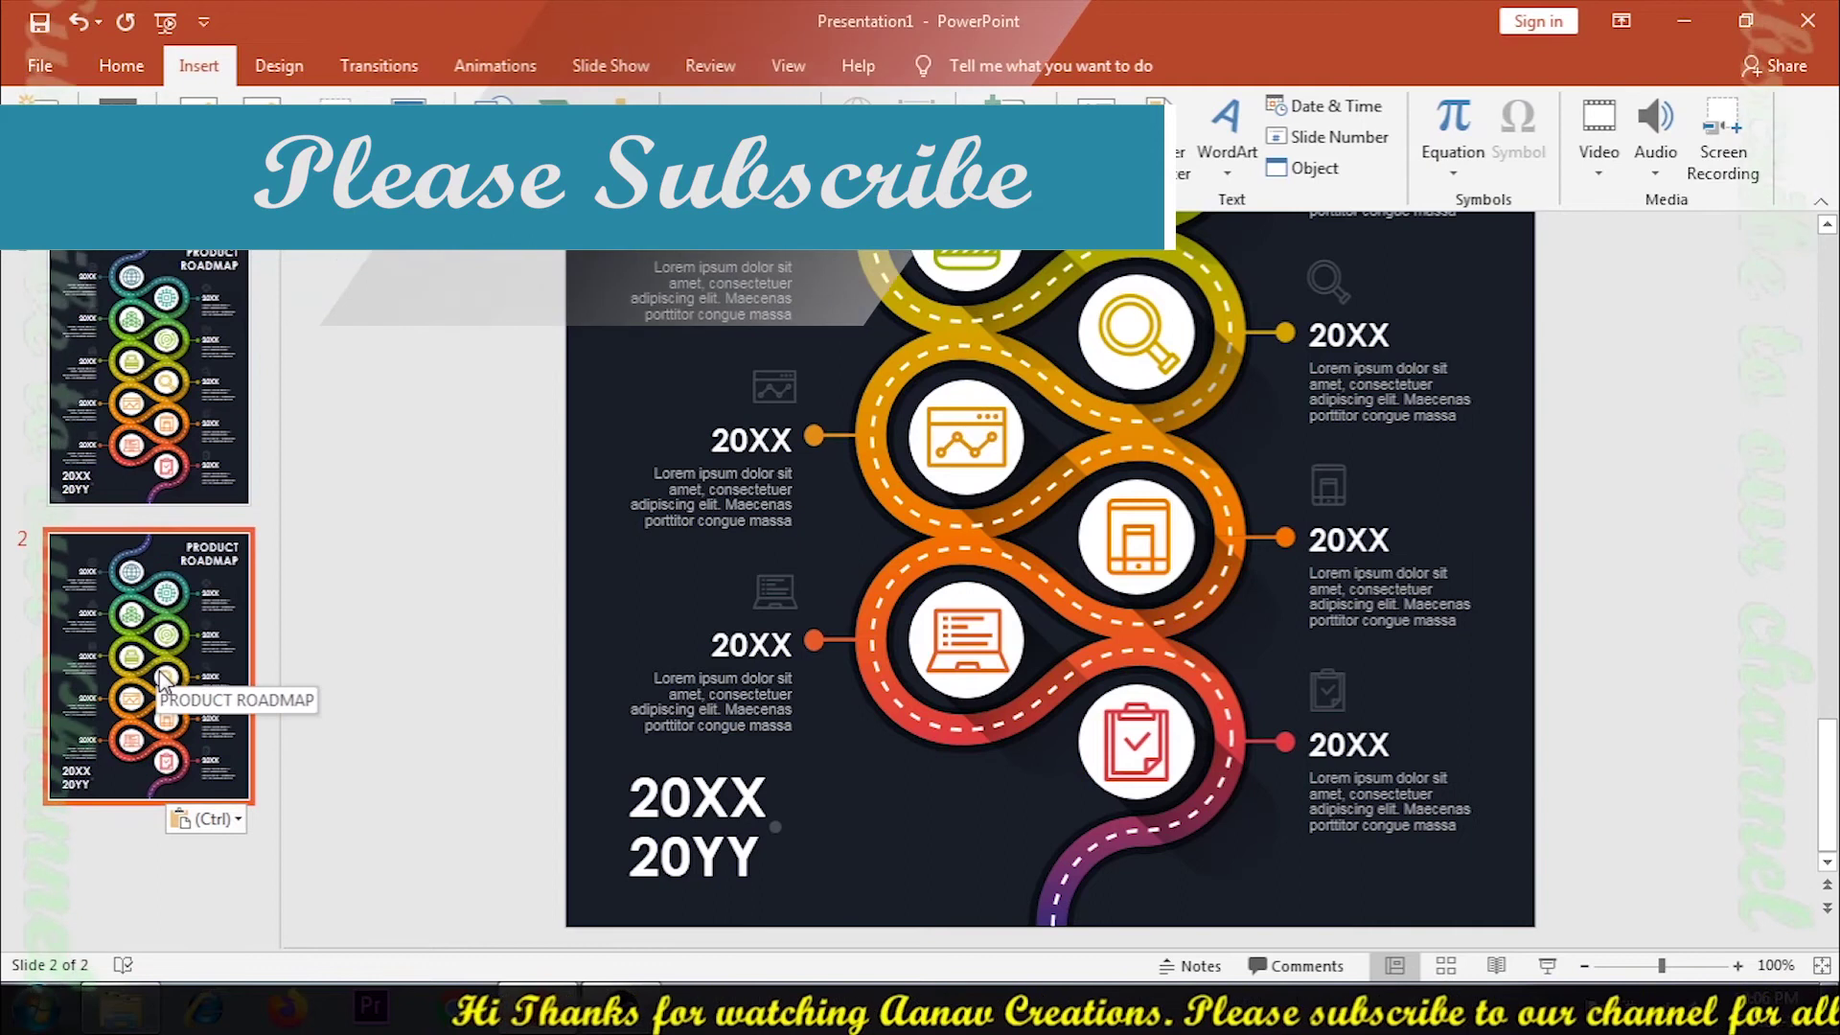
left_click(144, 465)
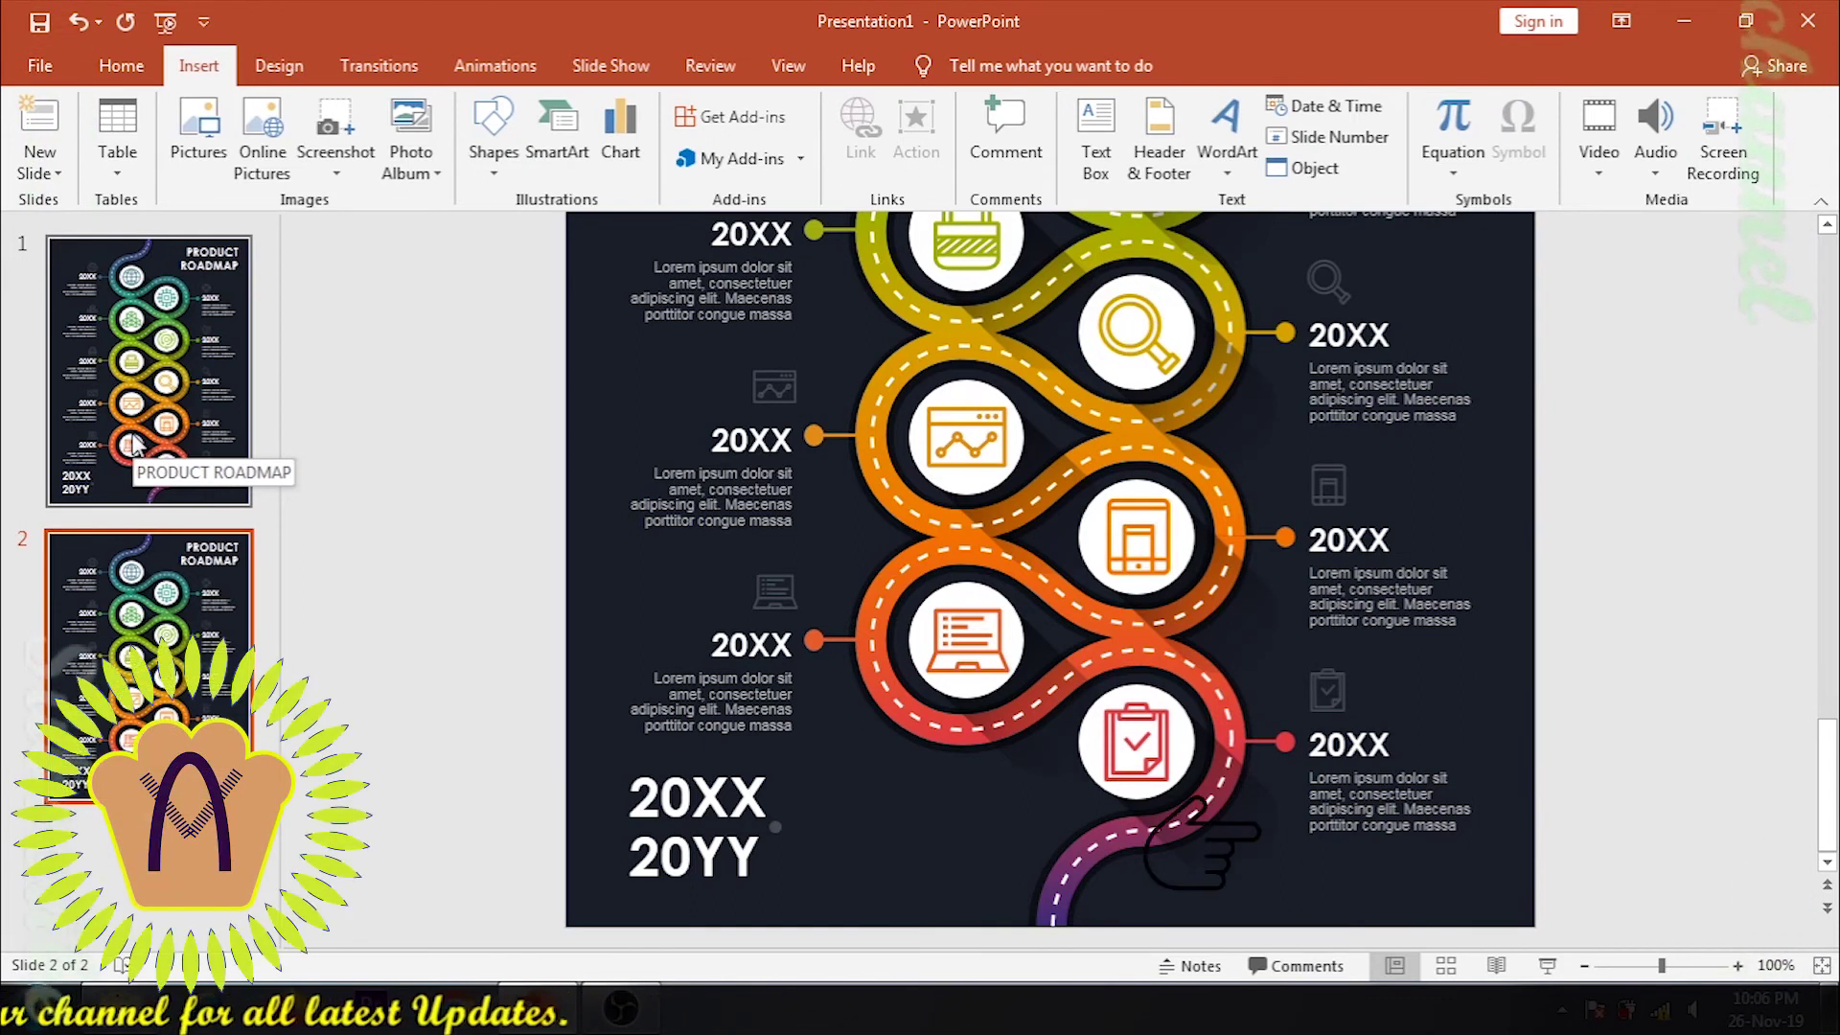
key("ctrl+v")
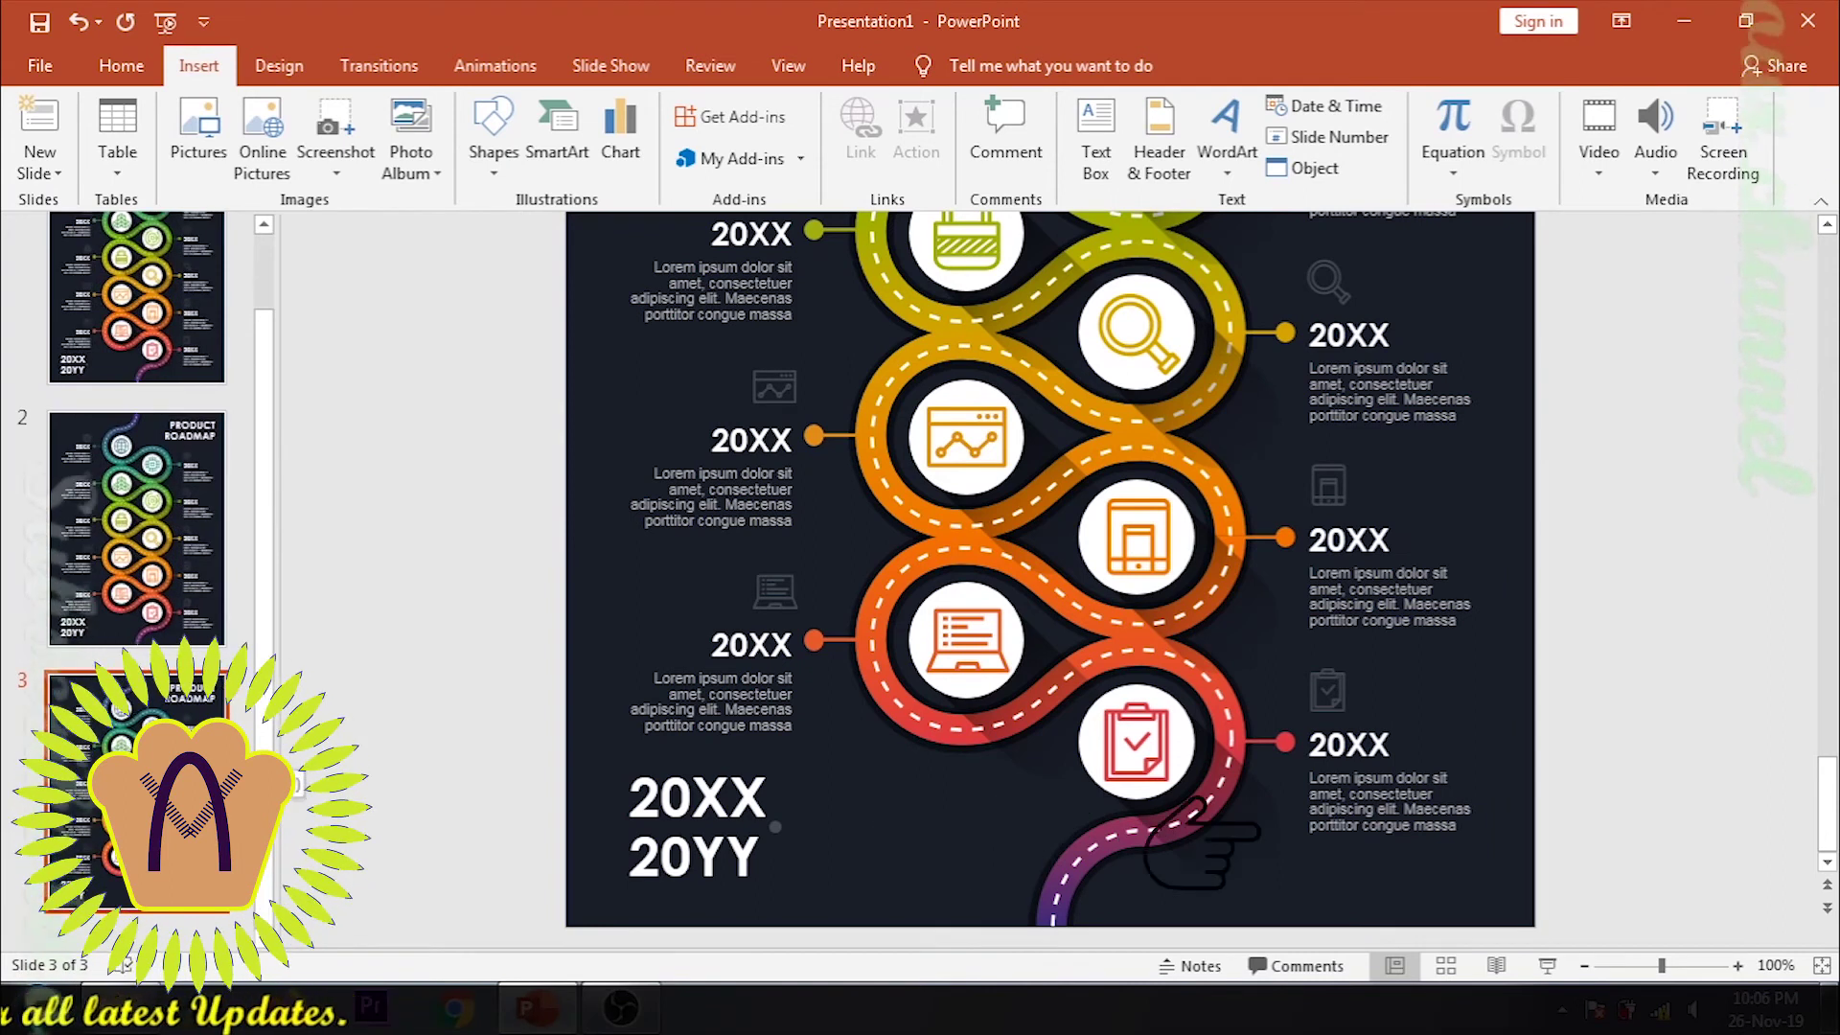
key("ctrl+d")
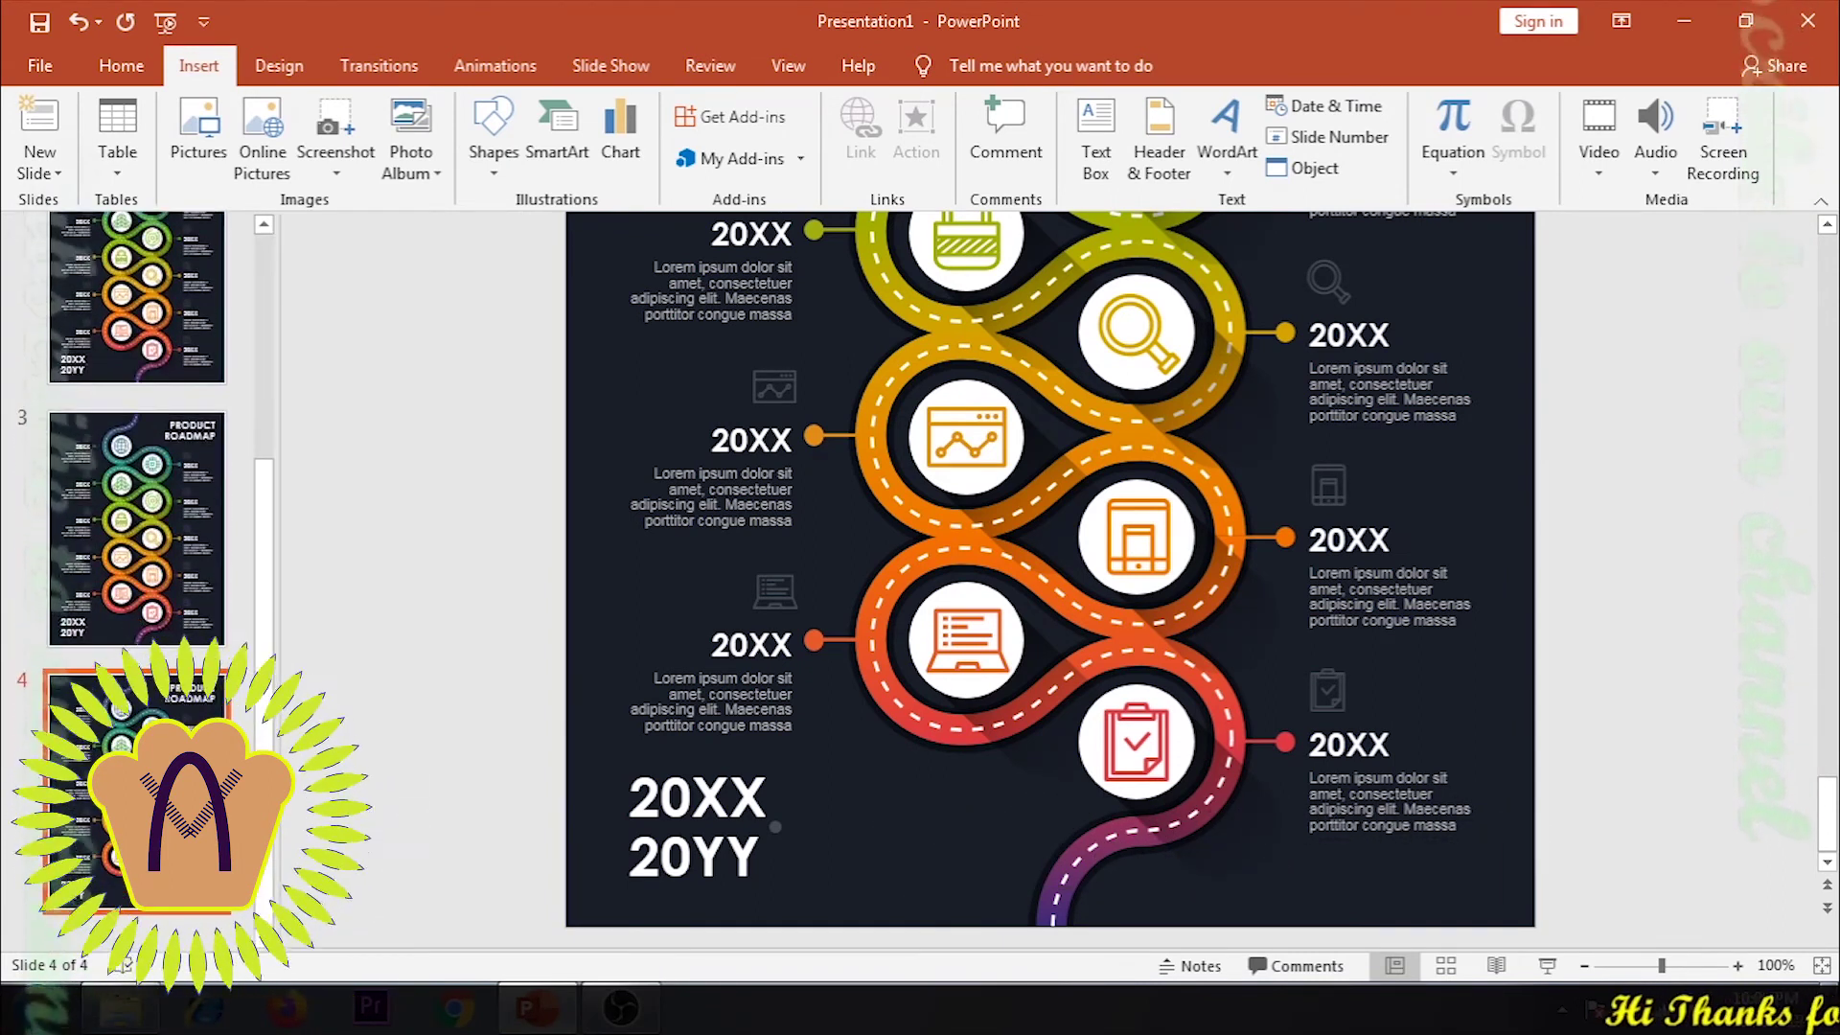
scroll(154, 575, "up", 3)
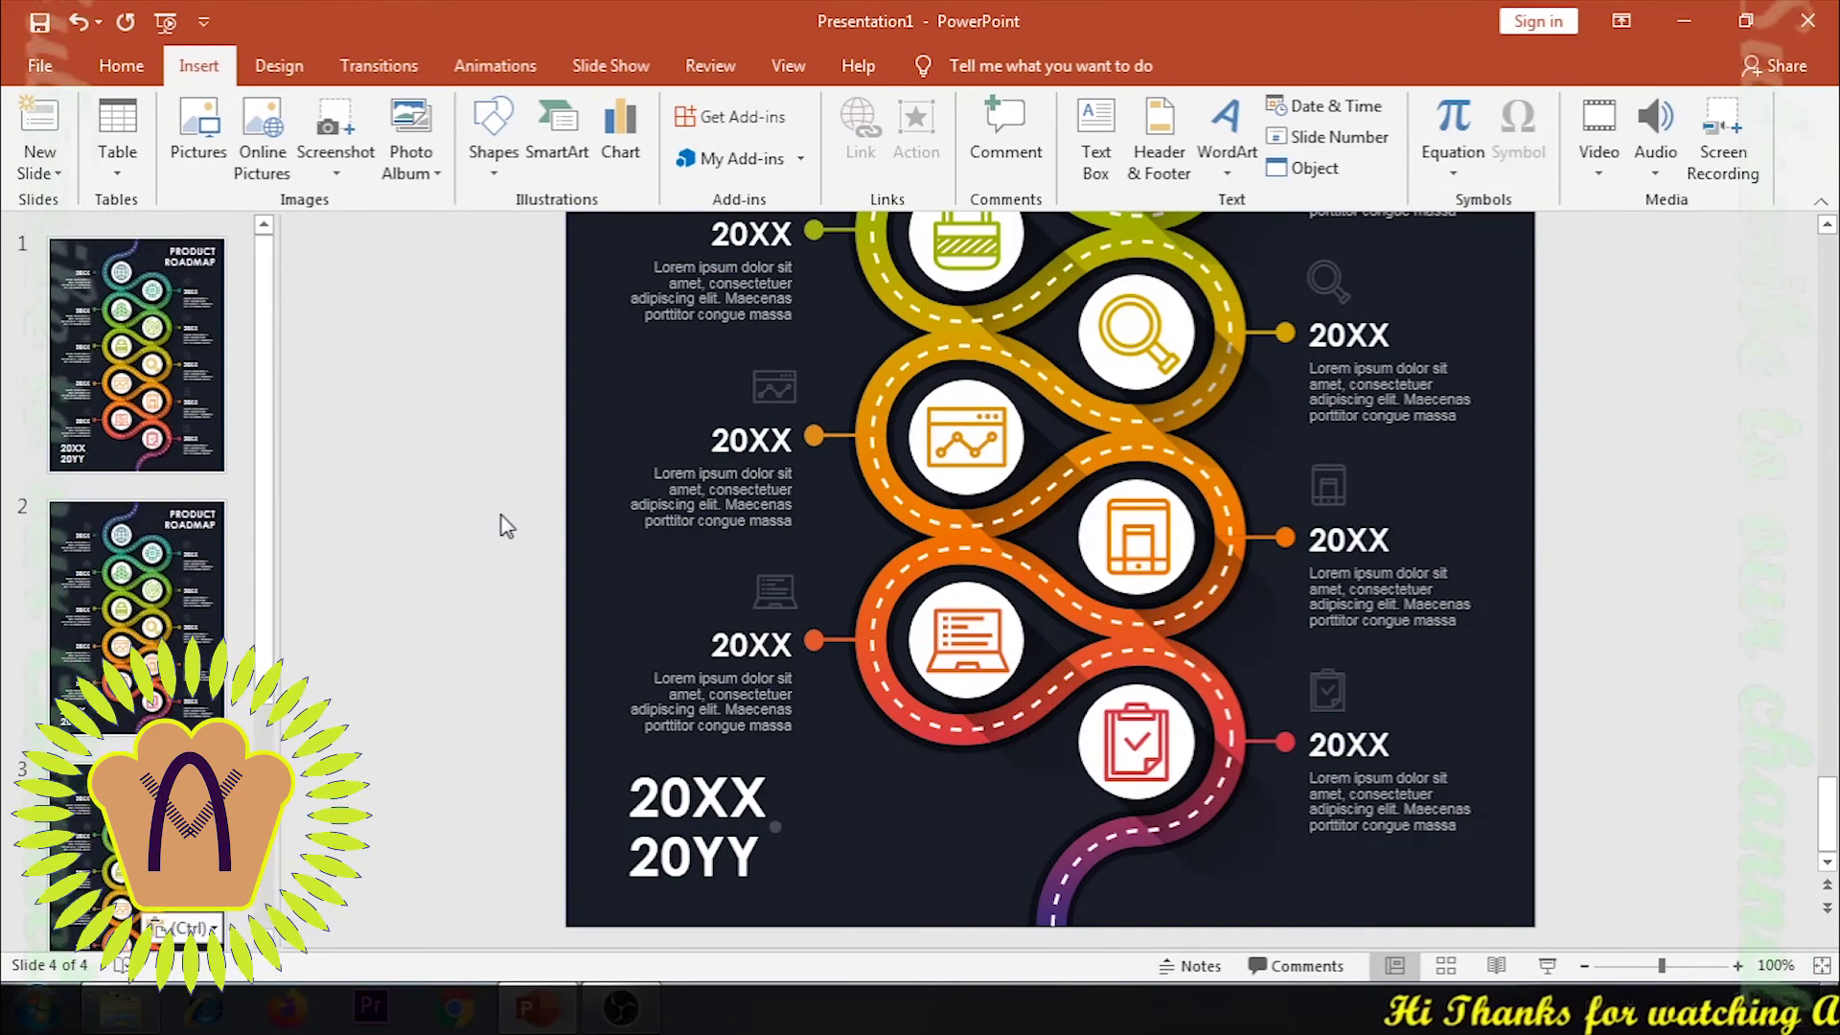